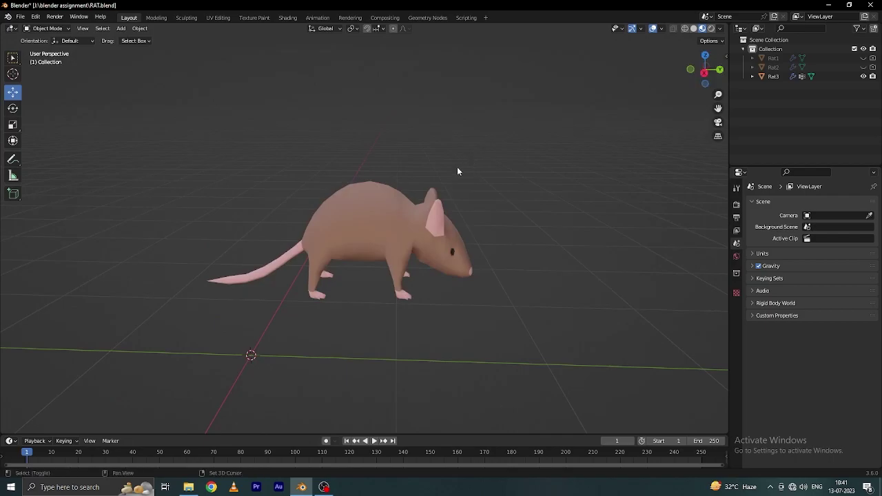
Step: Add an armature and slide its bone forward under the rat in Right view
key(shift+a)
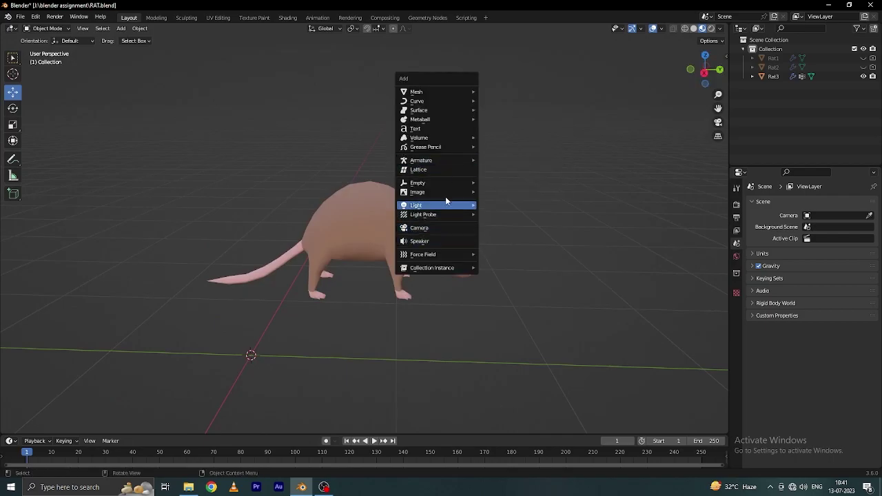
click(509, 160)
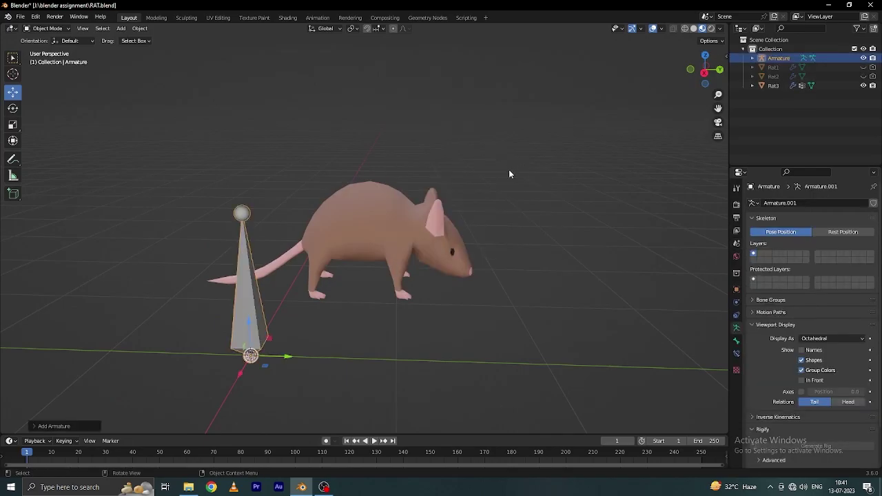
drag(705, 68, 248, 242)
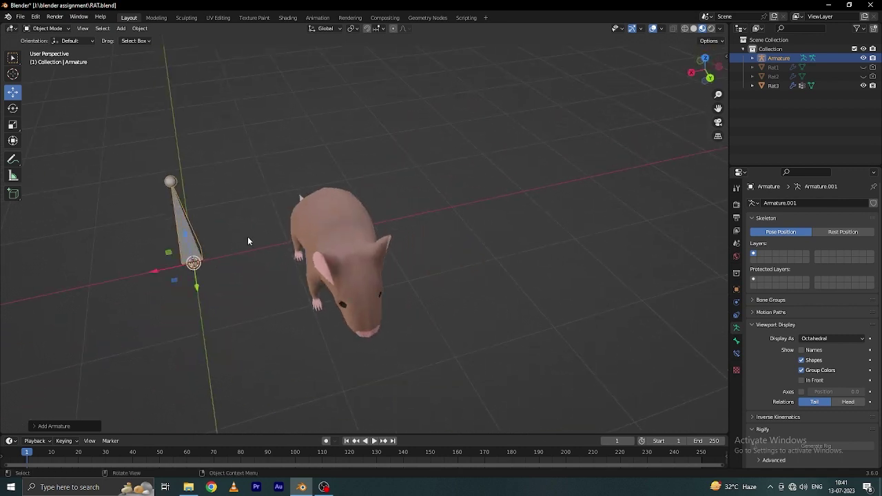
key(KP_3)
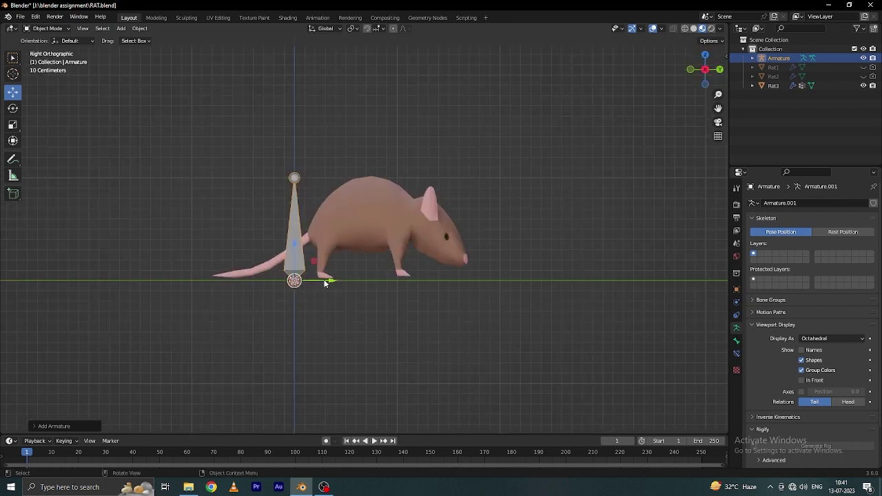
drag(325, 282, 403, 280)
Step: Shrink the bone, raise it along Z into the rat's body, and deselect it
key(Tab)
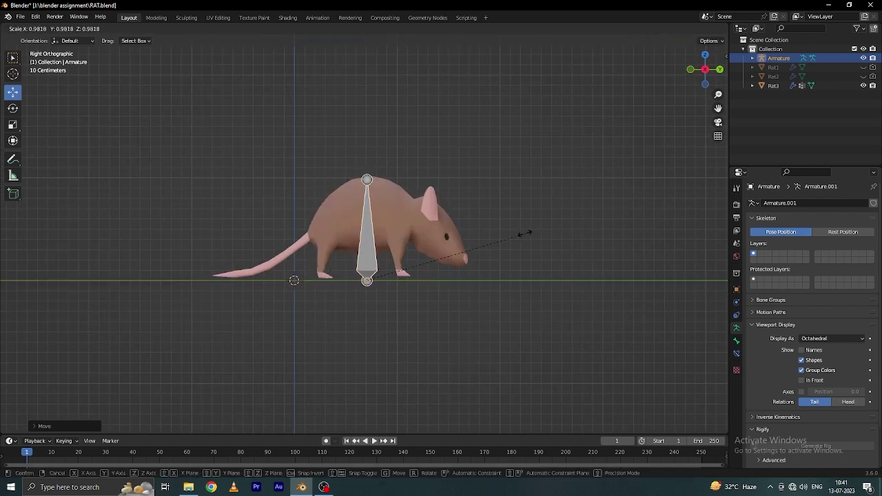
key(s)
key(Return)
key(g)
key(z)
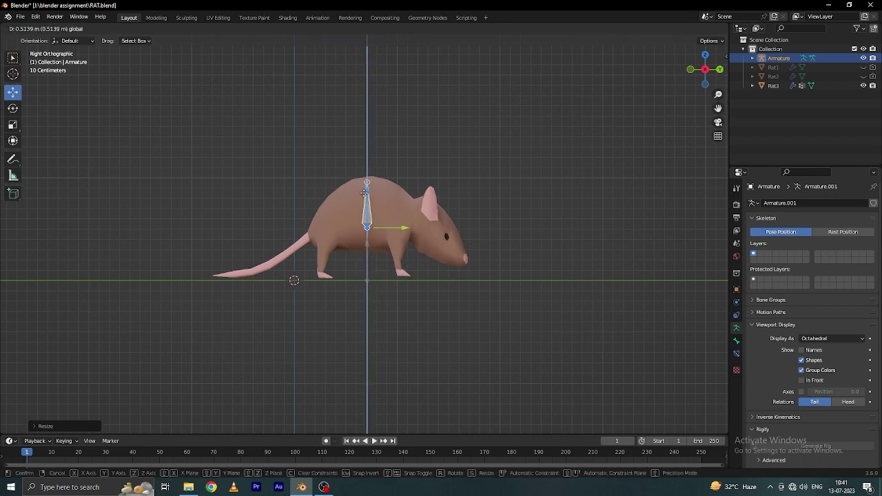
click(384, 203)
key(s)
click(510, 205)
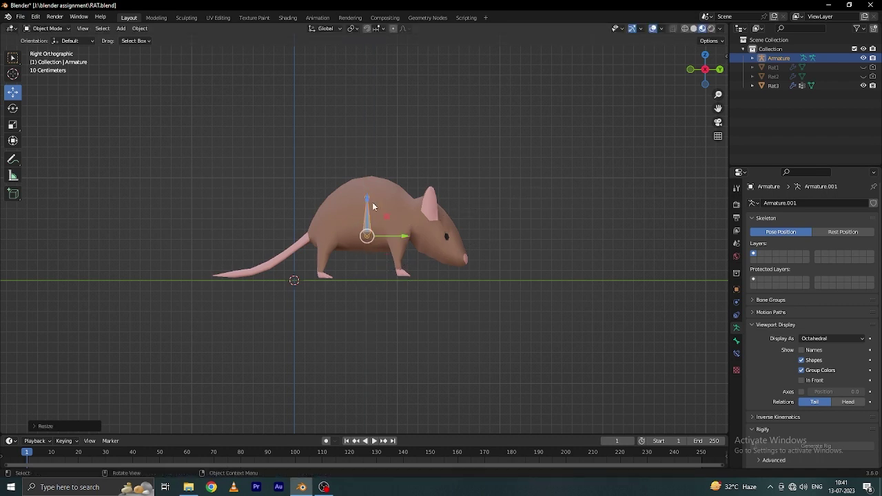
key(g)
key(z)
key(Escape)
click(455, 162)
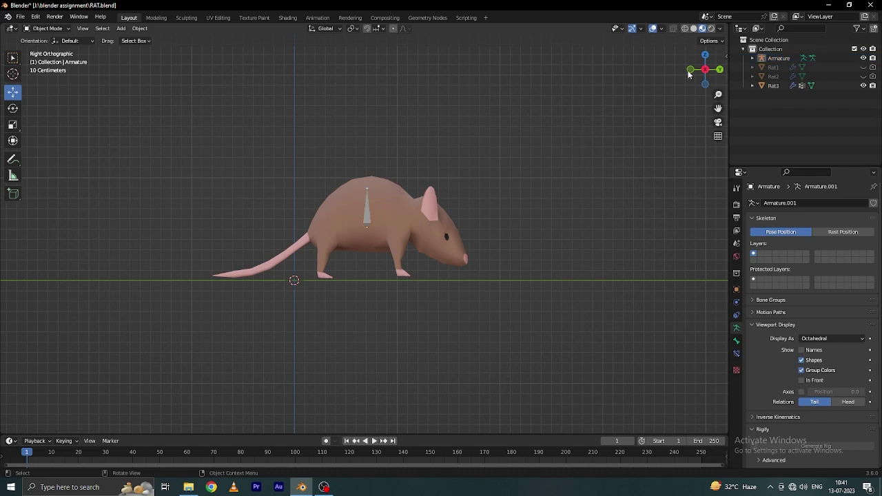
Step: Inspect the bone's placement from several angles, then select the armature in Right view
mouse_move(688, 75)
mouse_down()
mouse_move(669, 116)
mouse_move(491, 223)
mouse_up()
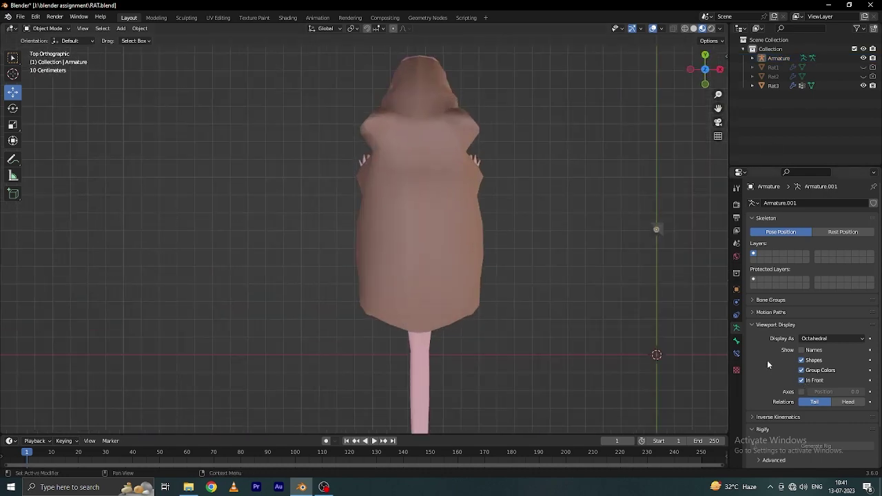
drag(705, 69, 629, 113)
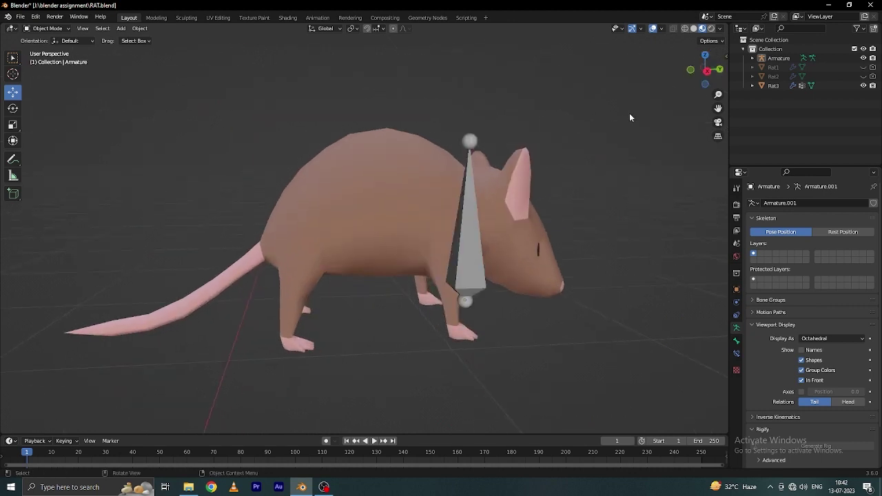
scroll(629, 114, down, 2)
drag(705, 69, 623, 174)
key(KP_3)
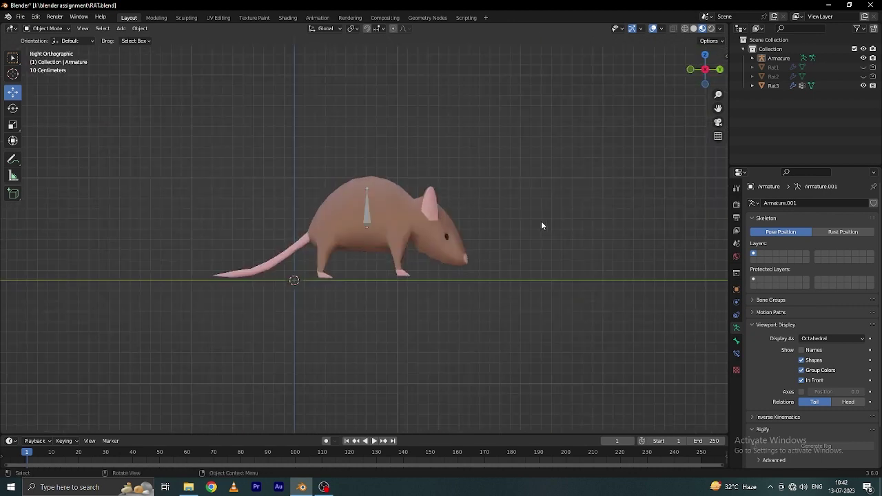
click(367, 219)
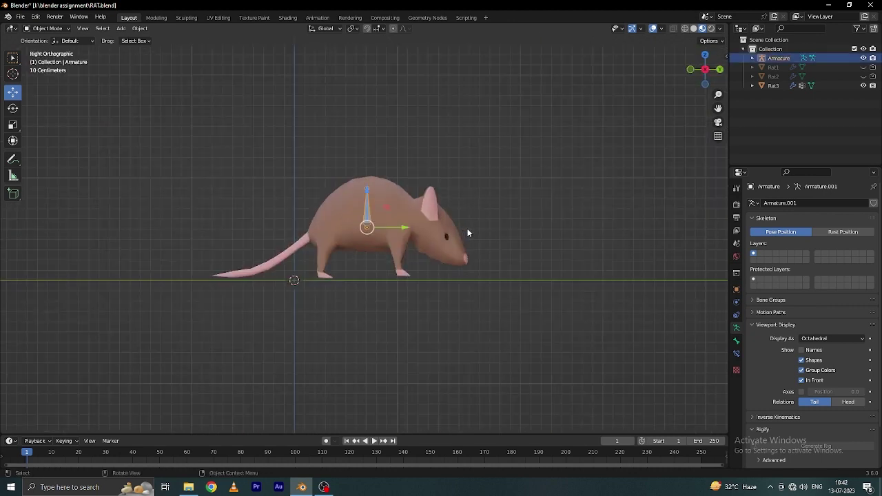
Step: In Top view, move the armature along X onto the rat's midline and frame it
key(KP_7)
drag(568, 233, 427, 230)
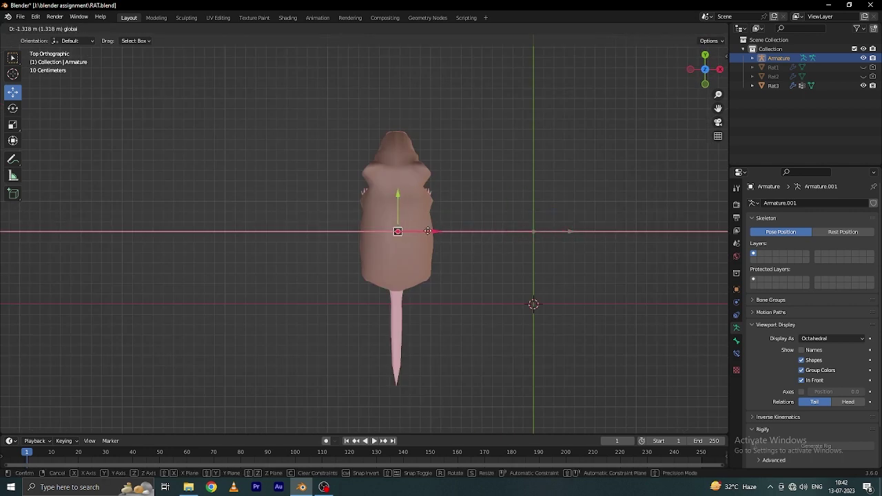
click(518, 184)
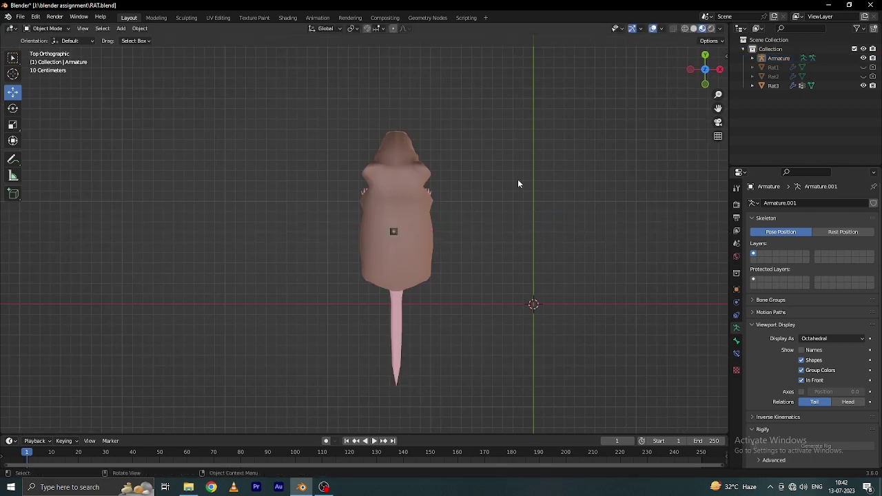
click(393, 233)
key(KP_Decimal)
key(KP_3)
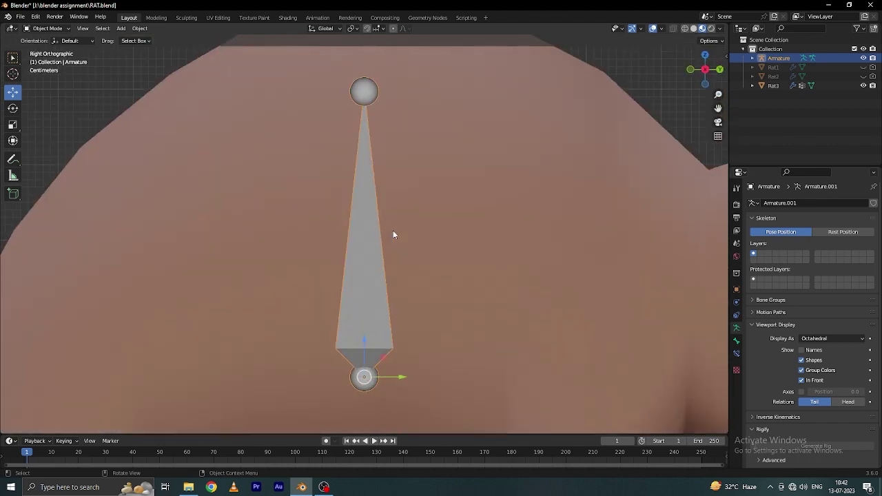
scroll(379, 227, down, 10)
click(12, 108)
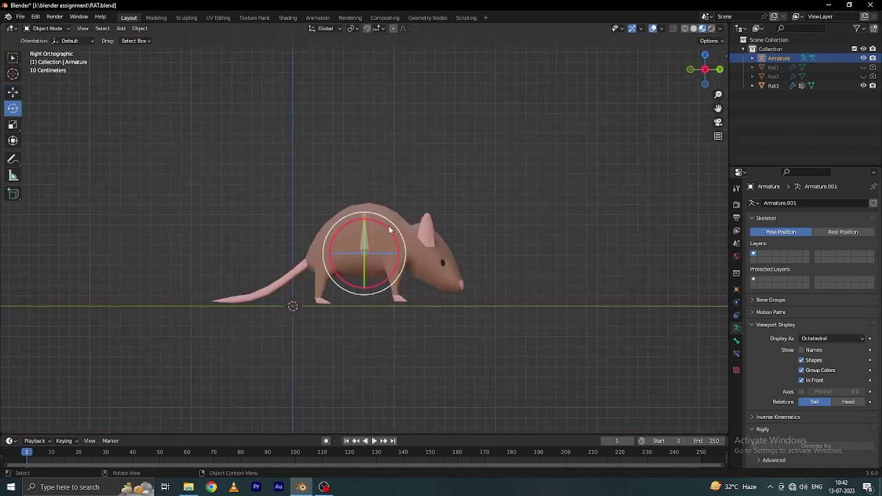
Step: Rotate the bone about -96° to lie flat toward the head and raise it
drag(390, 233, 382, 298)
click(13, 94)
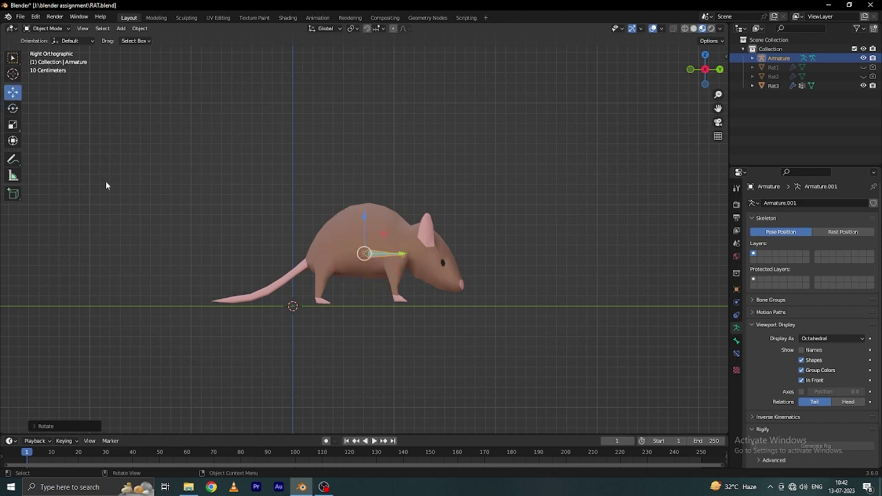
drag(367, 221, 365, 197)
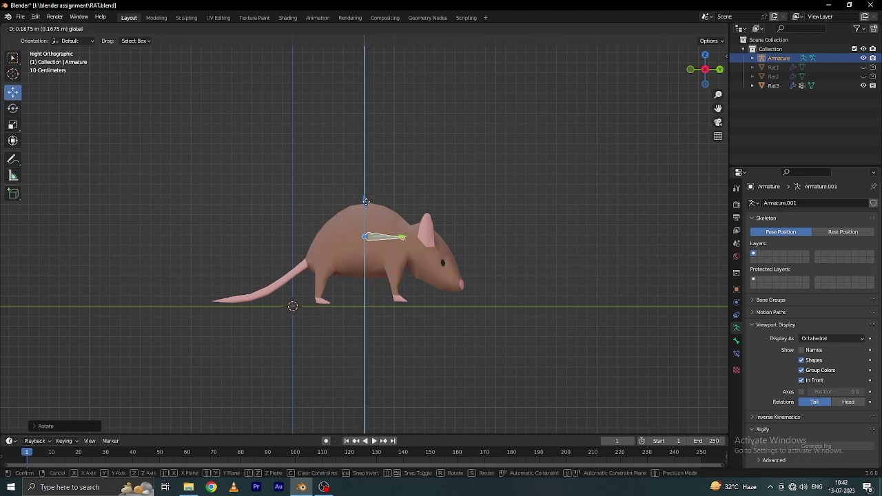
scroll(403, 226, up, 2)
scroll(417, 221, up, 3)
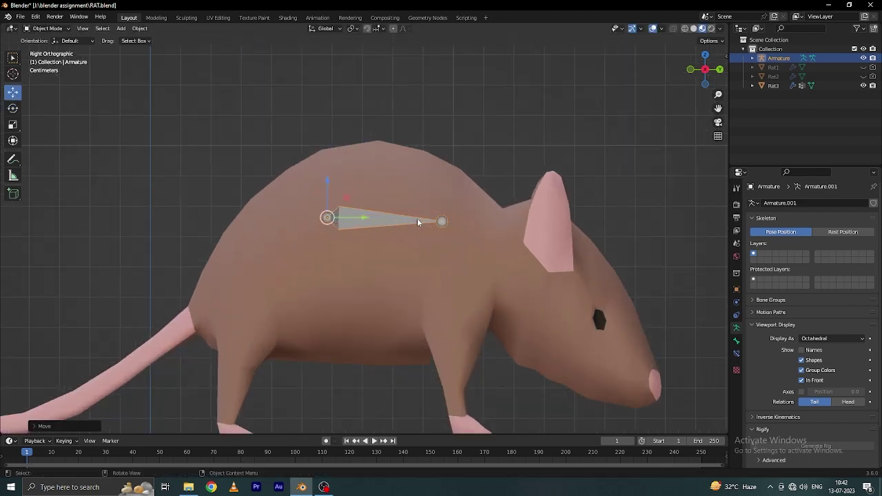
click(359, 215)
Step: Slide the bone along Y into place in the rat's upper back
click(512, 101)
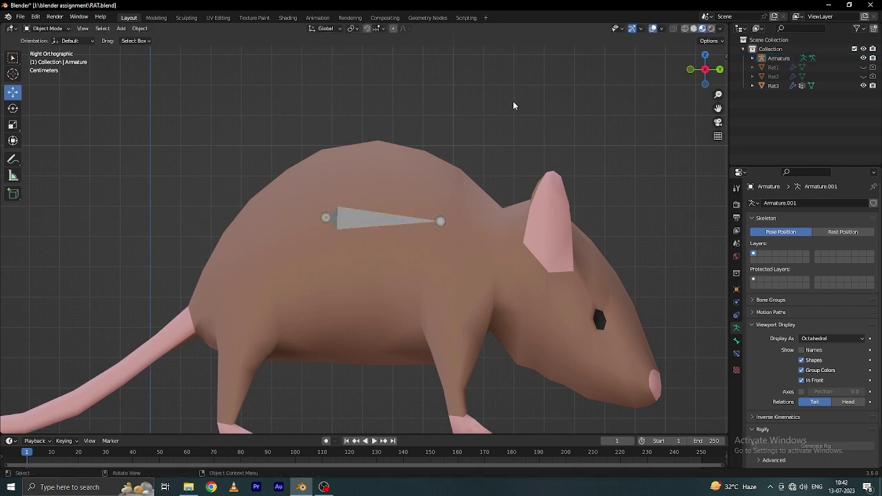
scroll(372, 226, down, 4)
click(373, 226)
drag(370, 234, 363, 234)
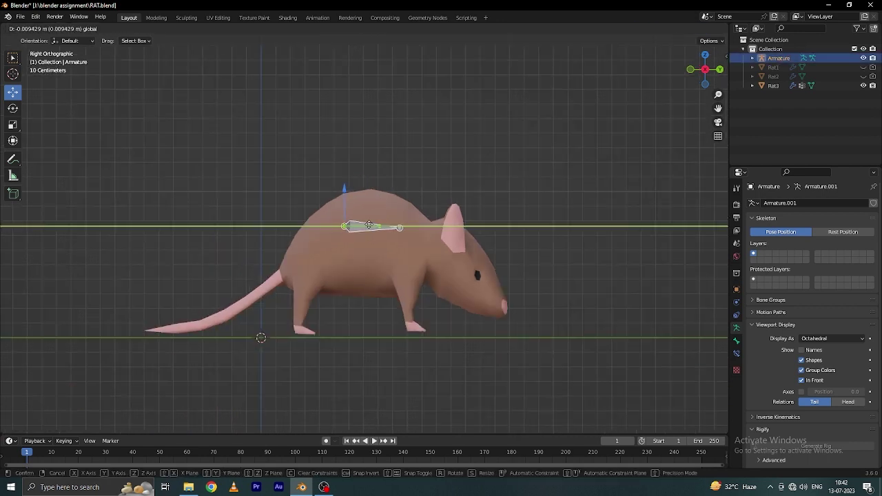
drag(345, 183, 343, 198)
key(z)
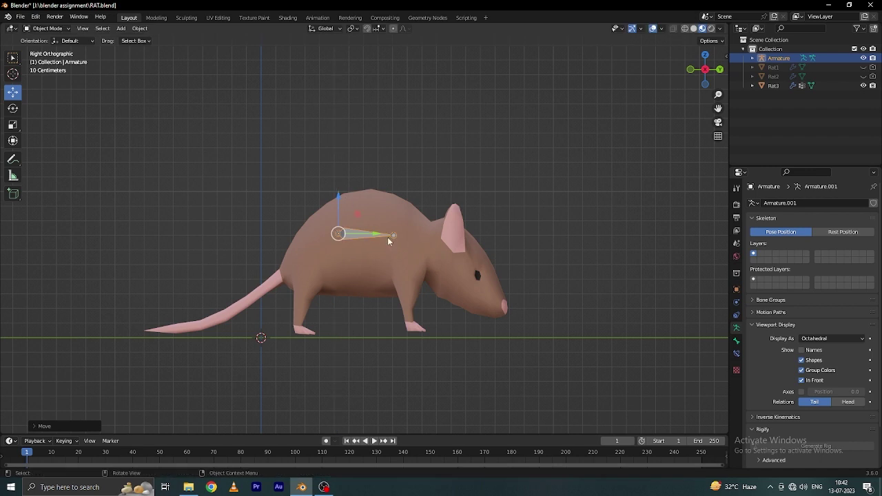
key(y)
click(385, 234)
Step: In Edit Mode, extrude two bones forward to the neck and up to the eye
key(Tab)
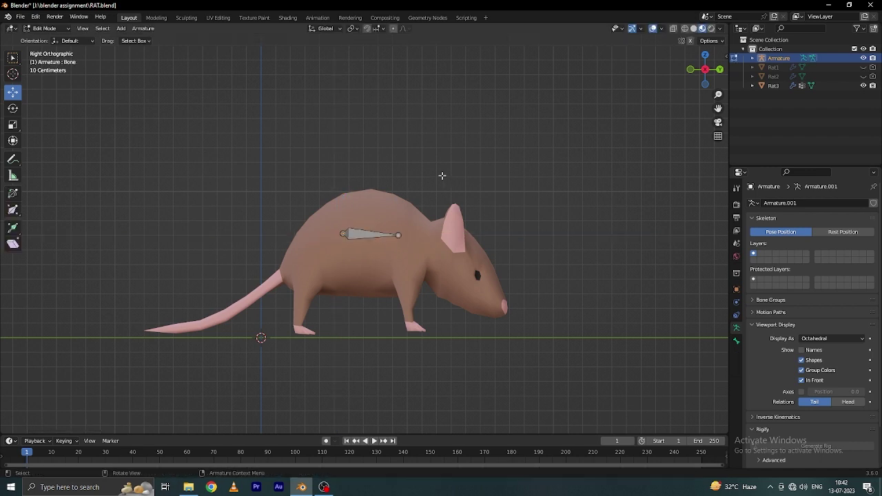
scroll(444, 224, up, 3)
key(e)
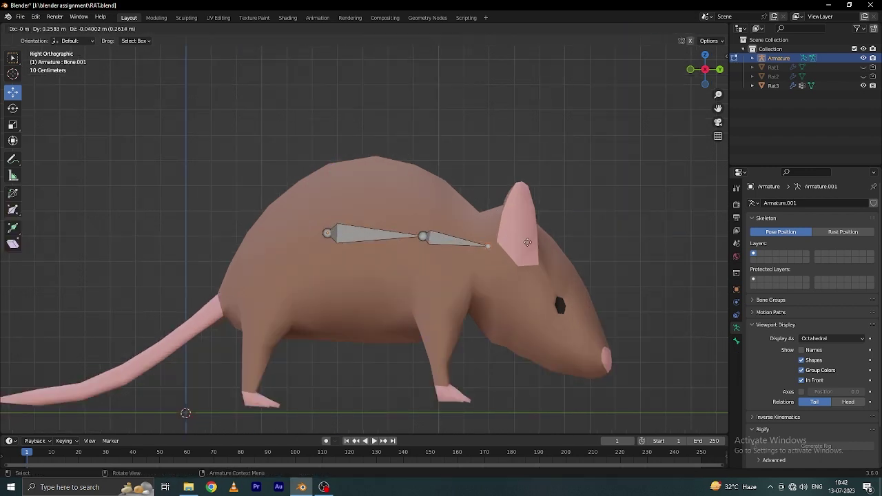
click(472, 257)
key(e)
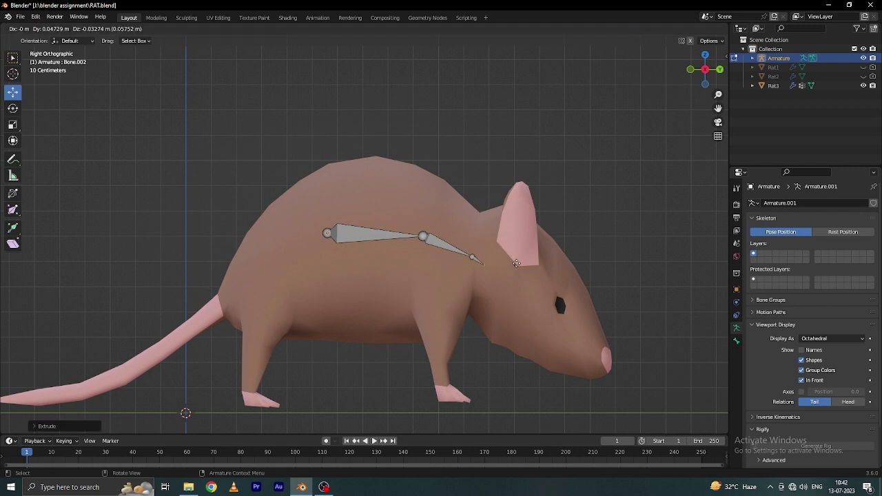
click(560, 309)
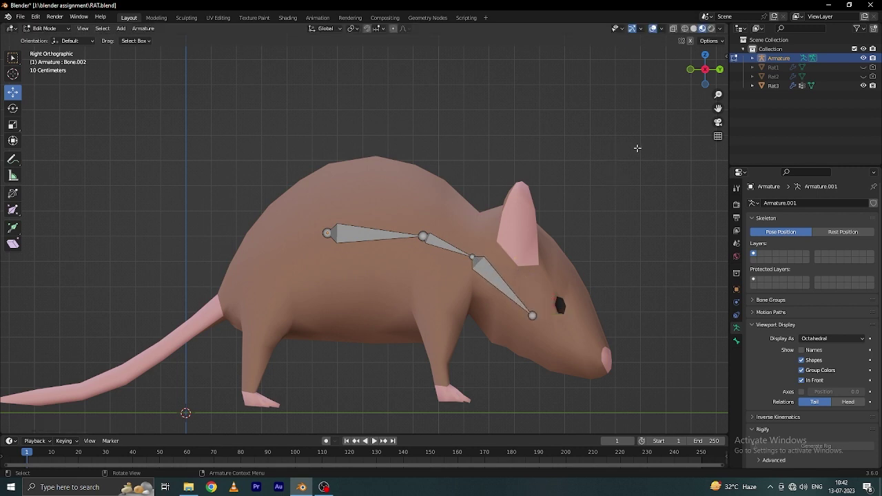
key(KP_7)
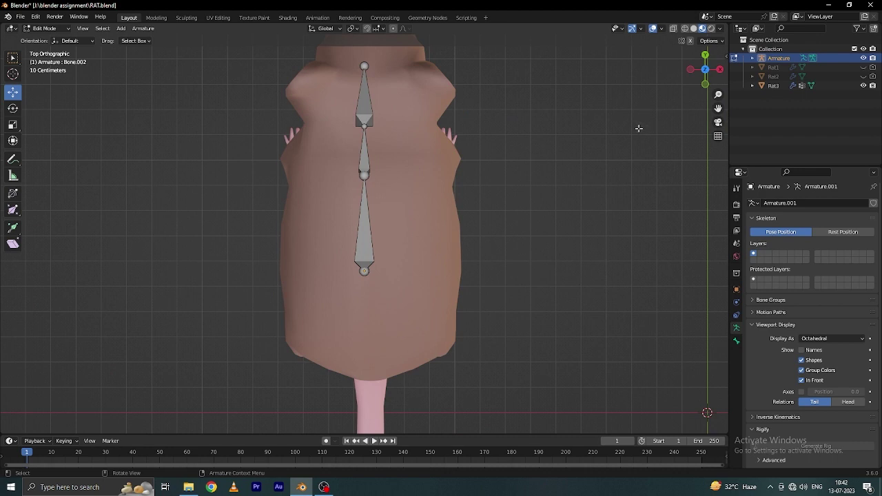
key(KP_3)
Step: From the rear spine joint, extrude bones back toward the rump and tail base
click(334, 234)
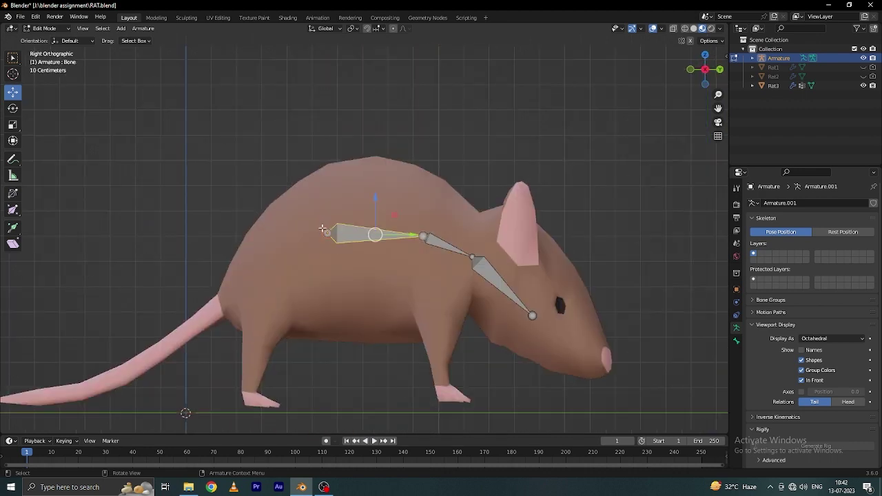
click(330, 235)
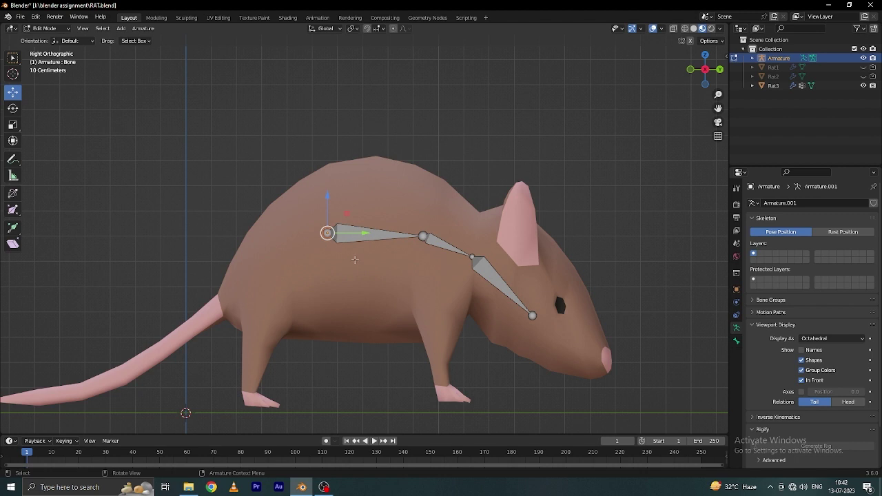
key(e)
click(310, 269)
drag(283, 204, 283, 215)
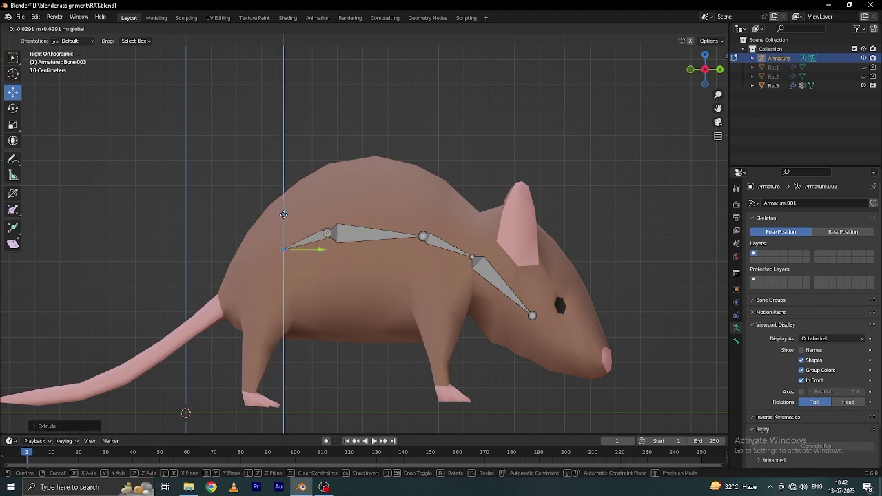
drag(319, 254, 301, 254)
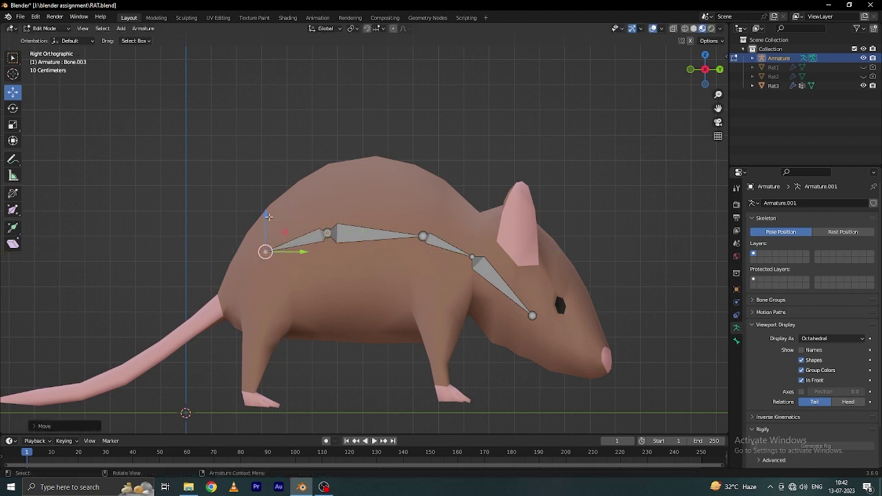
drag(268, 216, 268, 228)
key(e)
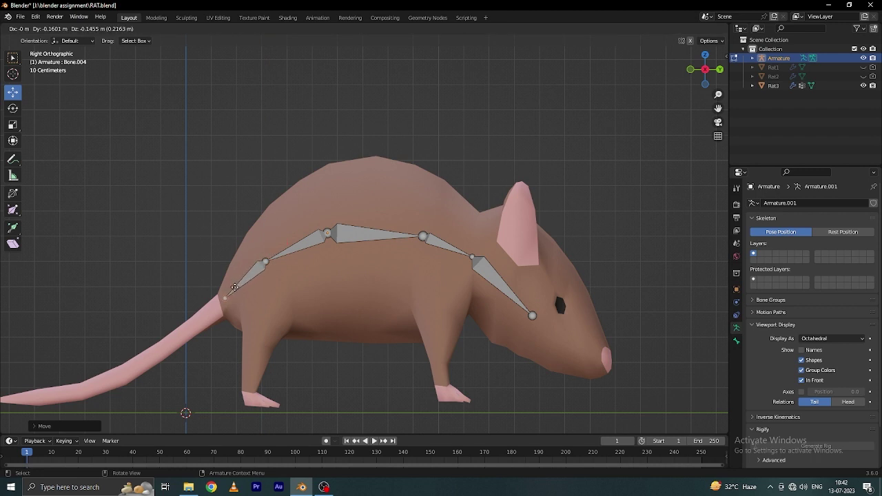
click(234, 288)
Step: Undo a misplaced tail bone and reposition the tail-base joint along Y
key(e)
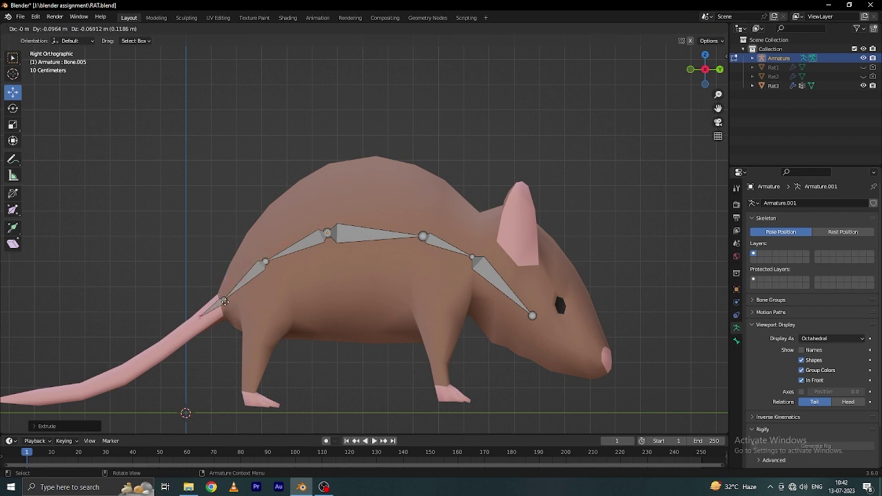
click(199, 327)
key(ctrl+z)
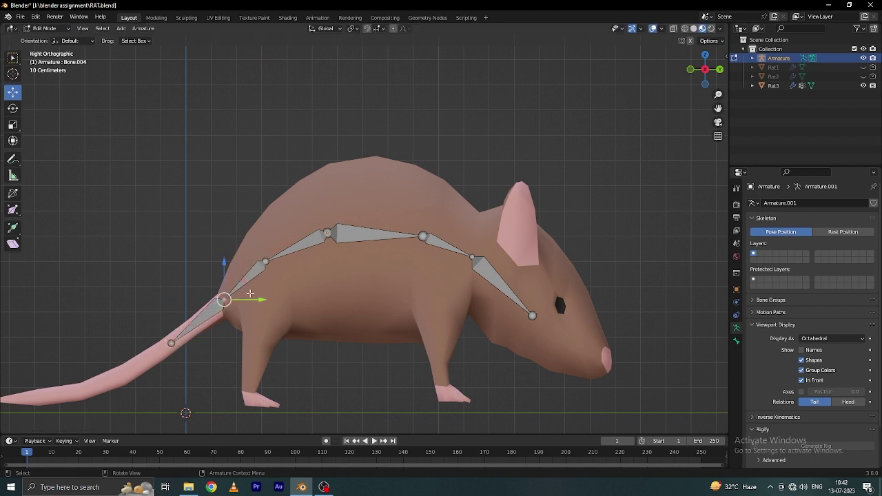
drag(254, 299, 245, 299)
drag(214, 267, 257, 308)
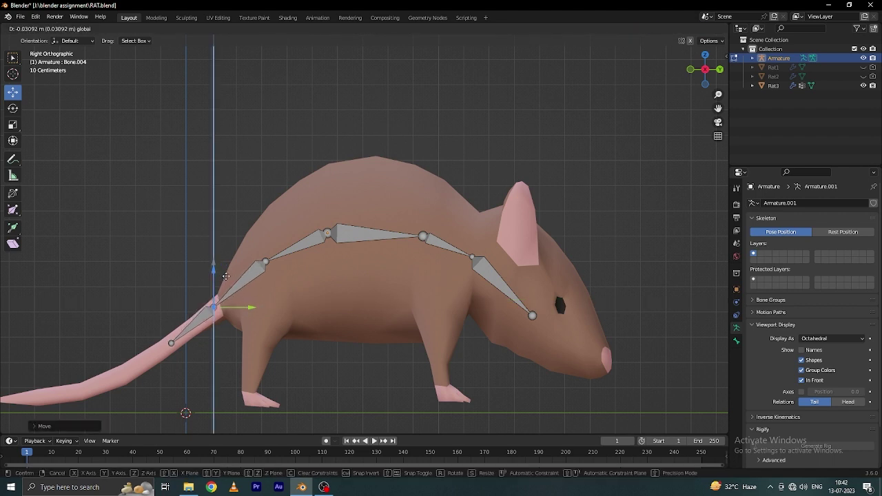
key(y)
click(258, 308)
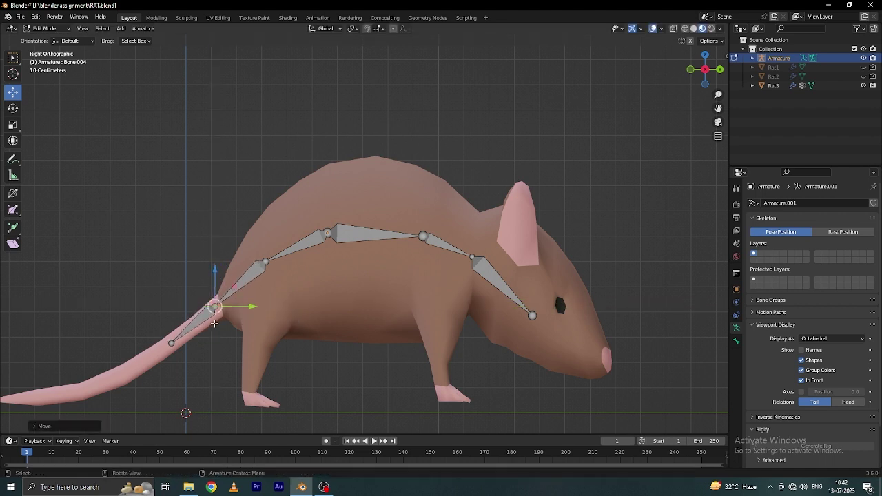
scroll(170, 342, down, 2)
Step: Extrude three bones down the tail, ending at the tail tip
key(e)
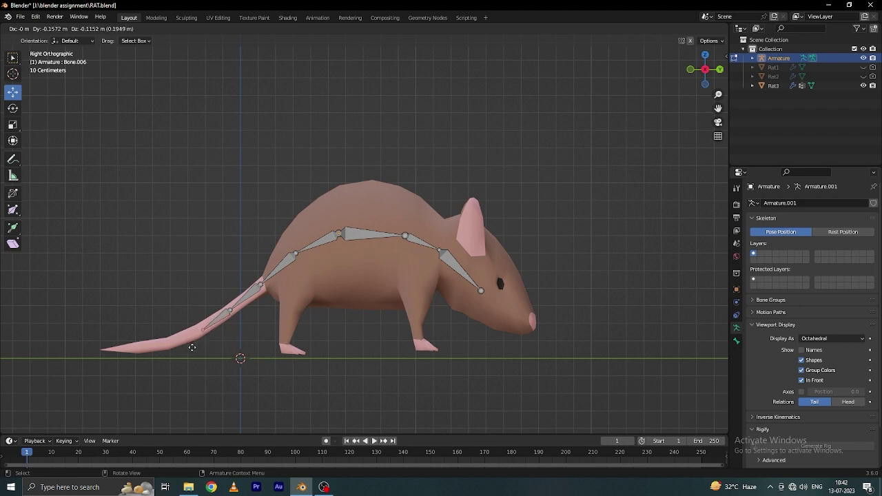
click(188, 349)
key(e)
click(157, 361)
key(e)
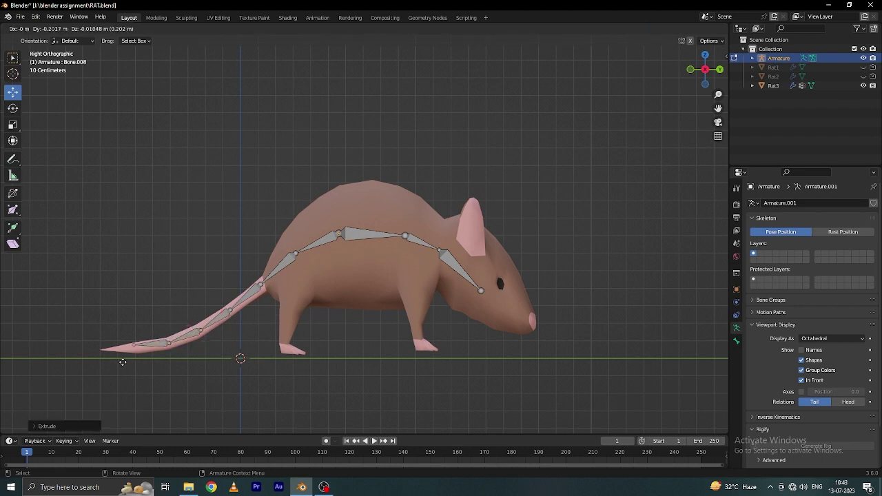
click(117, 362)
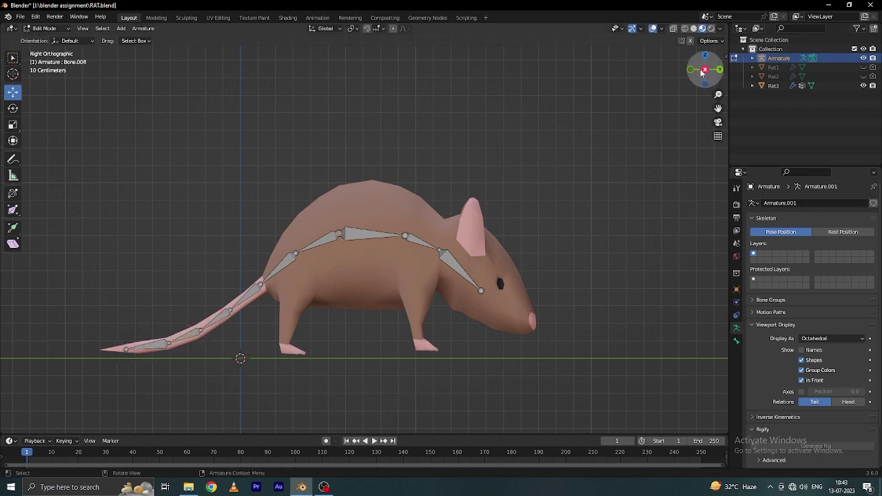
Step: In Top view, centre a misaligned tail joint sideways on the tail
drag(701, 73, 564, 203)
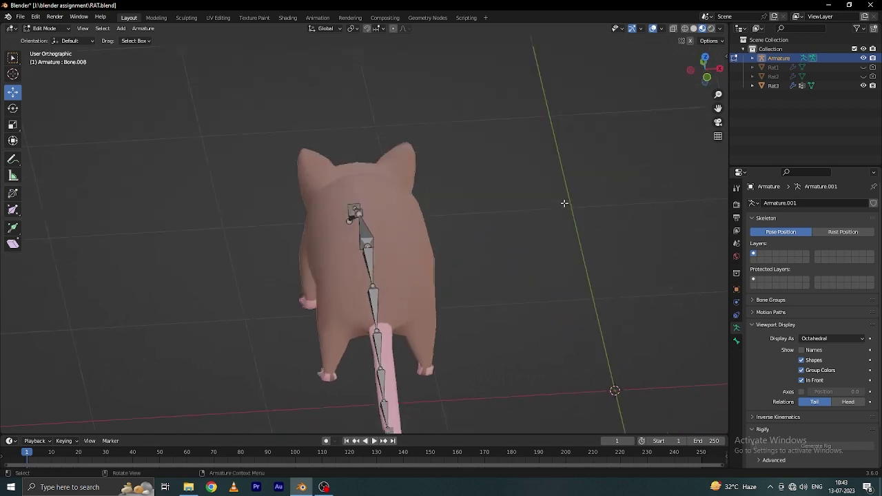
key(KP_7)
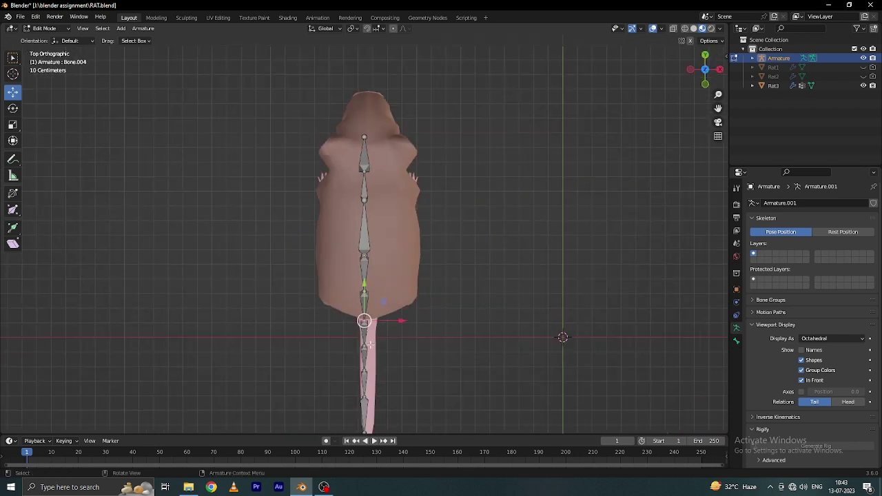
click(369, 345)
click(364, 369)
click(365, 400)
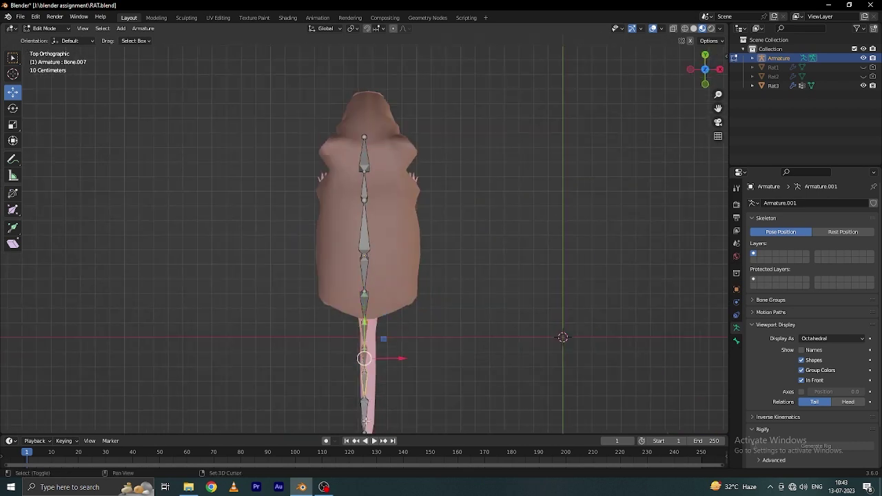
scroll(383, 395, down, 1)
drag(403, 335, 413, 343)
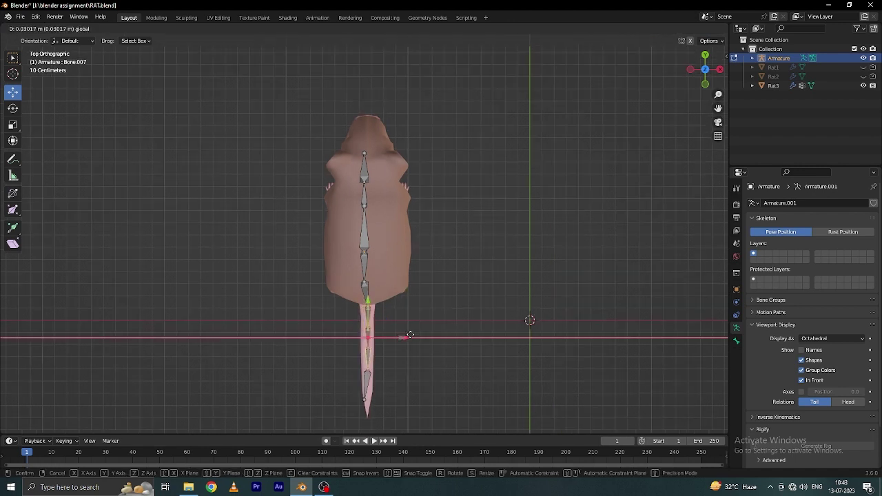
click(413, 343)
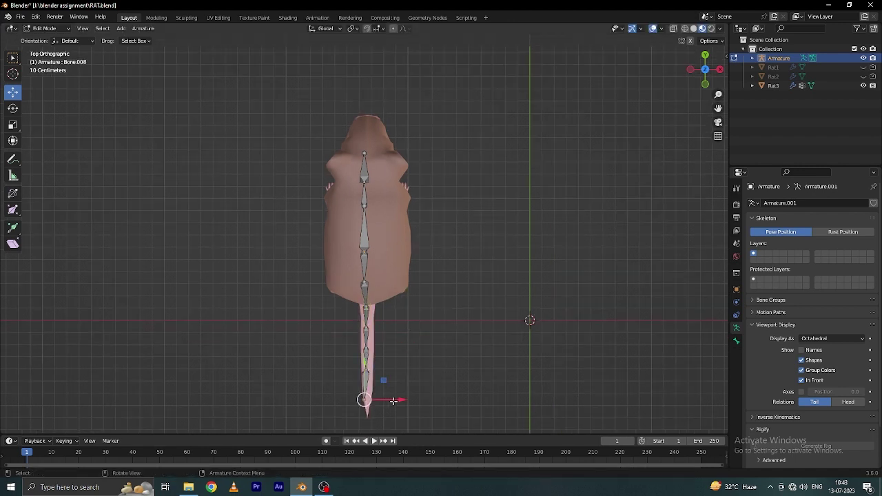
Step: Shift the tail tip joint onto the tail's centre line
mouse_move(392, 400)
mouse_down()
mouse_move(403, 400)
mouse_move(379, 361)
mouse_up()
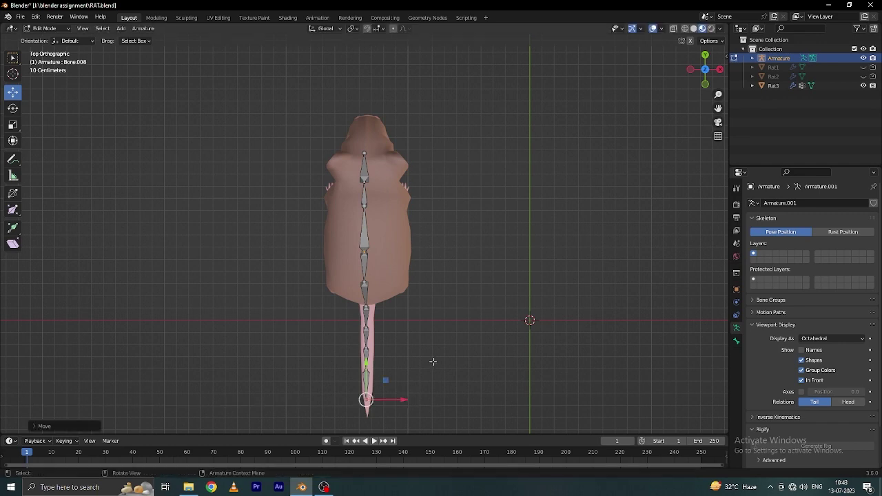
scroll(380, 360, up, 3)
scroll(380, 360, down, 3)
middle_drag(379, 360, 441, 290)
middle_drag(439, 253, 453, 252)
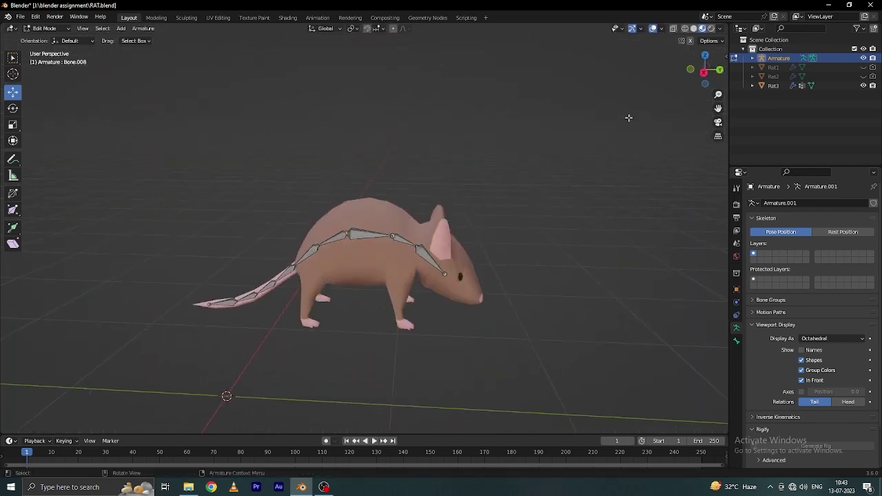
scroll(453, 251, up, 3)
Step: In Top view, extrude a shoulder bone sideways from the spine to the body's edge
key(KP_7)
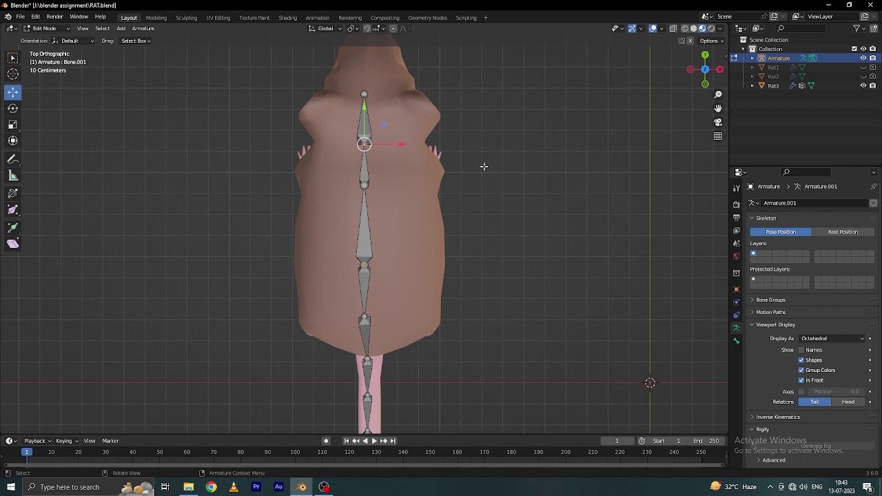
key(e)
click(531, 177)
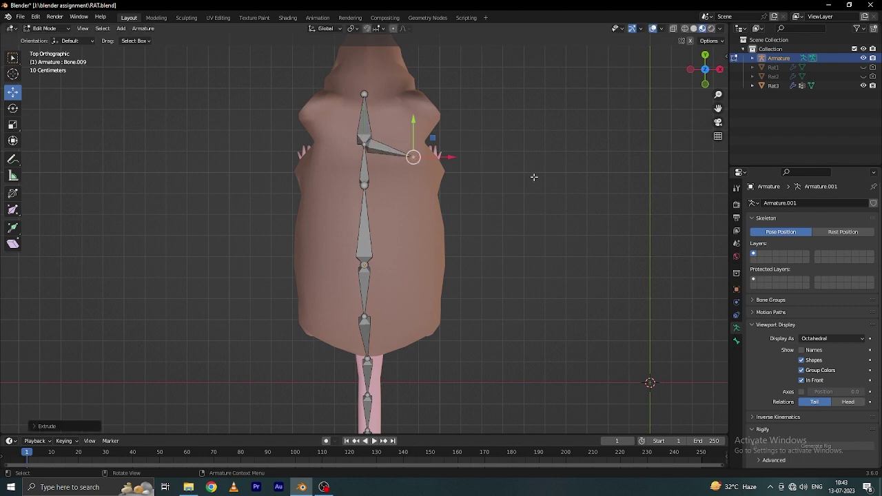
Step: In Right view, extrude three leg bones down the front leg to the foot
key(KP_3)
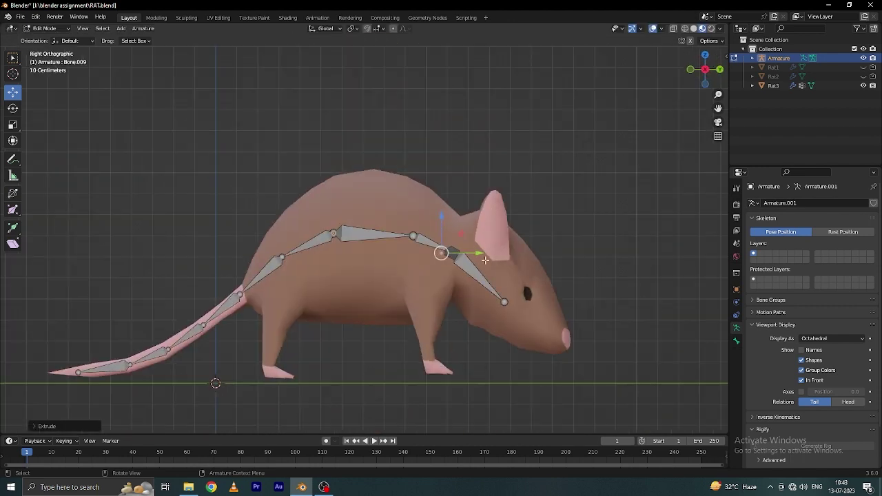
key(e)
click(475, 303)
key(e)
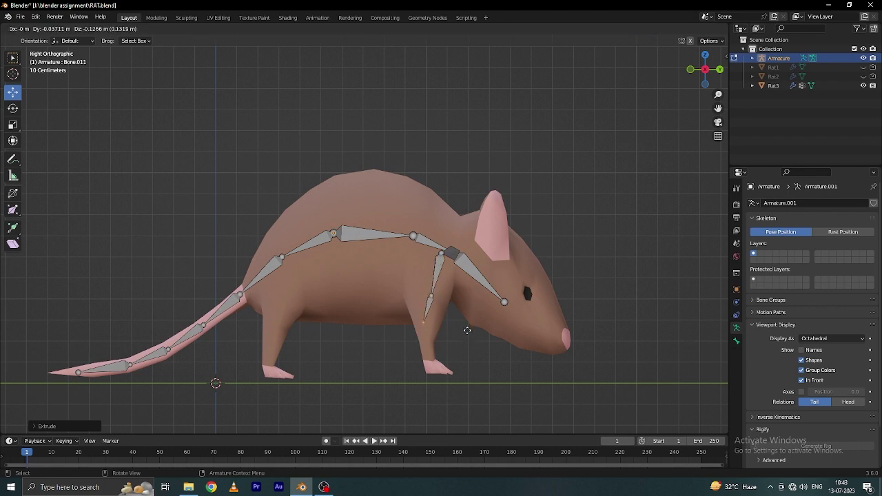
click(468, 342)
key(e)
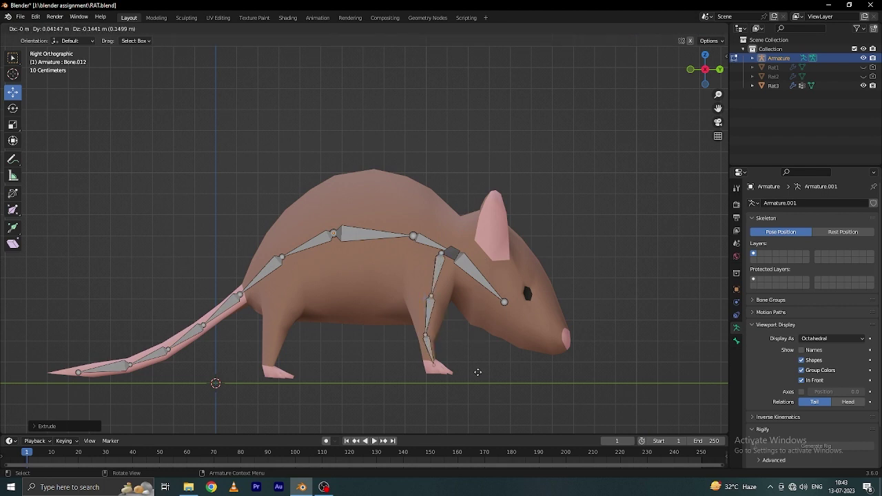
click(478, 372)
Step: Viewed from the front, line the upper, middle and foot joints up inside the leg
drag(704, 69, 407, 267)
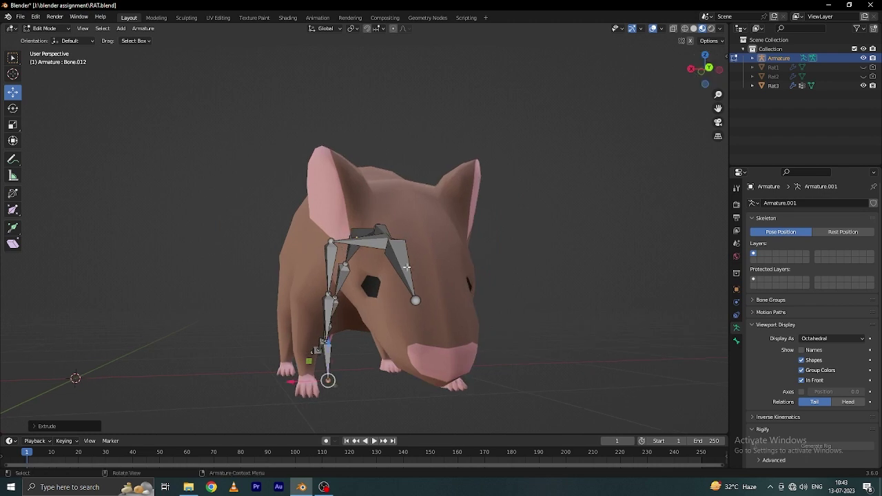
click(328, 294)
drag(303, 294, 271, 296)
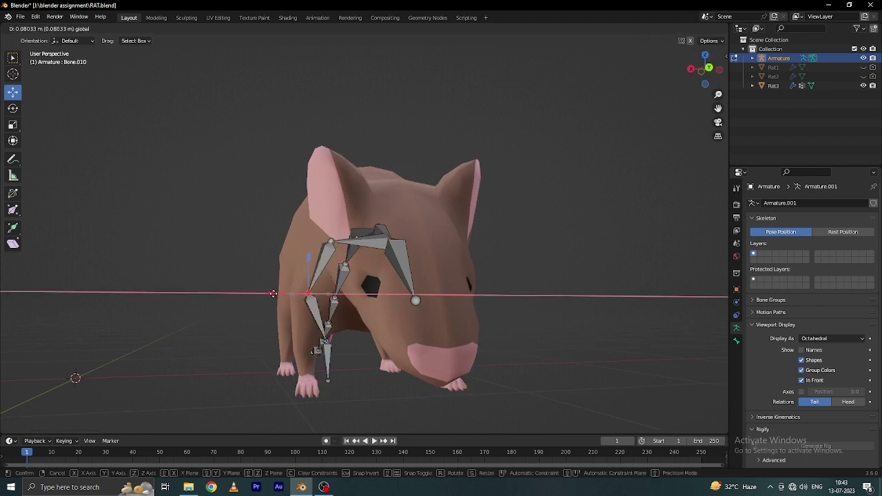
click(327, 343)
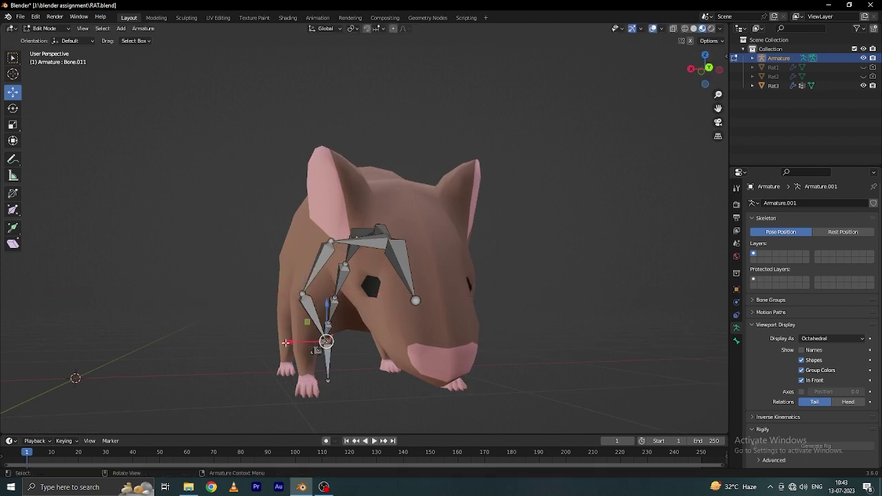
drag(311, 343, 265, 381)
click(329, 379)
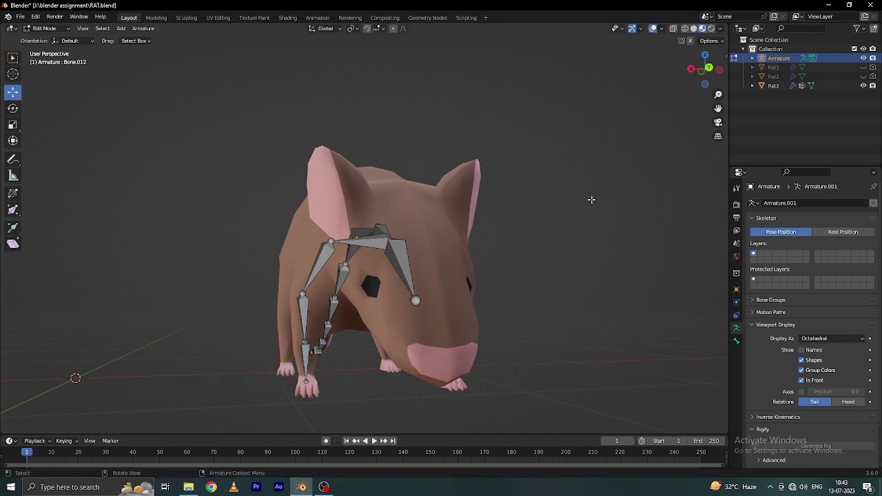
drag(708, 72, 678, 69)
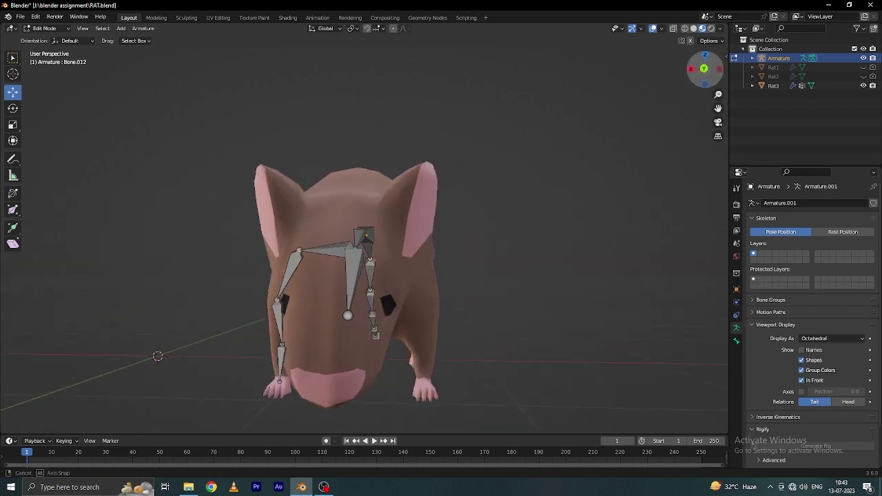
Step: Extrude a second shoulder bone from the front spine joint toward the other shoulder
click(356, 271)
click(357, 269)
click(357, 269)
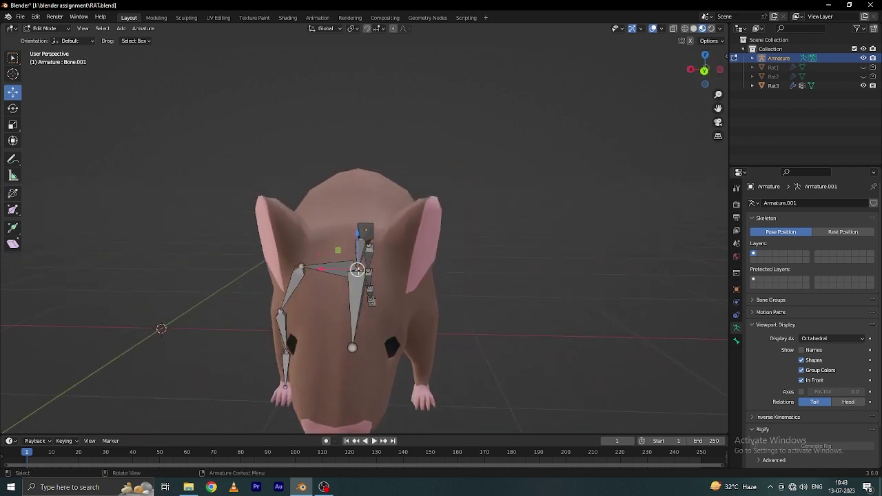
drag(685, 66, 529, 187)
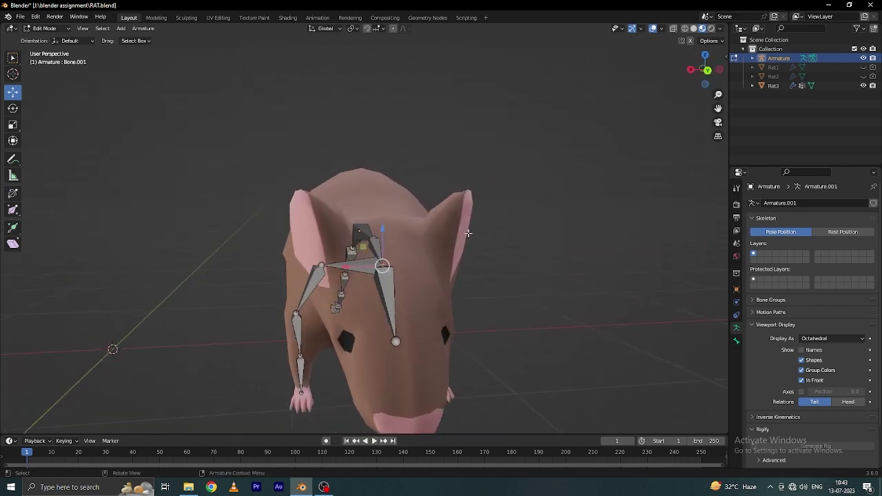
key(e)
click(517, 230)
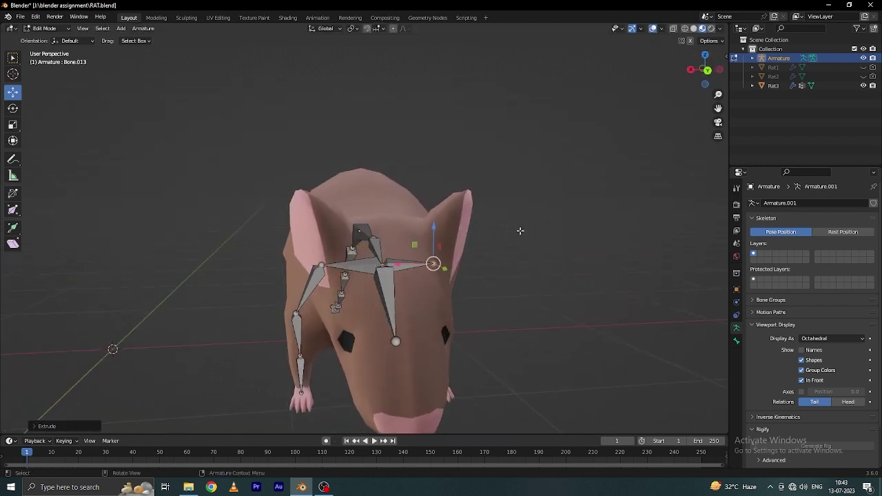
drag(711, 86, 644, 120)
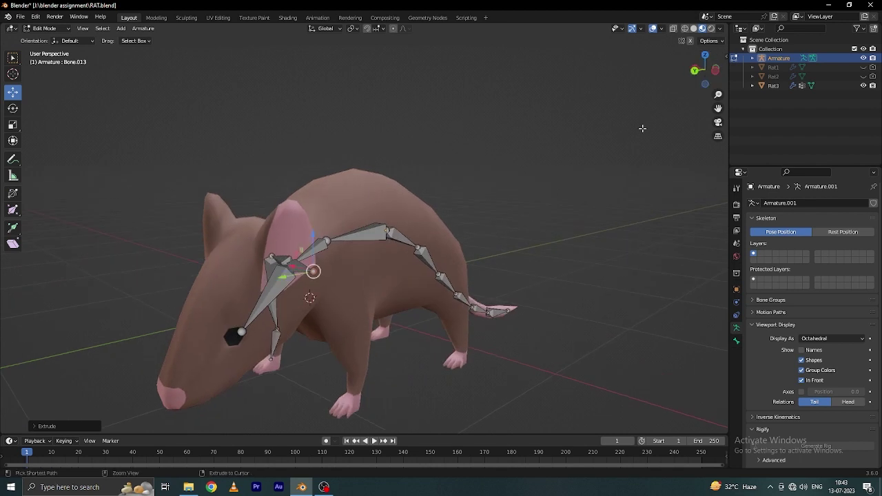
key(ctrl+z)
key(KP_7)
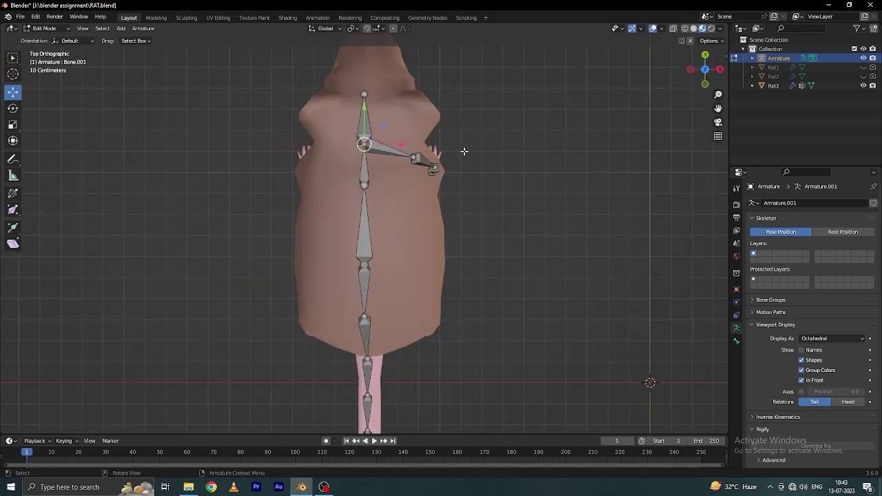
key(e)
click(410, 167)
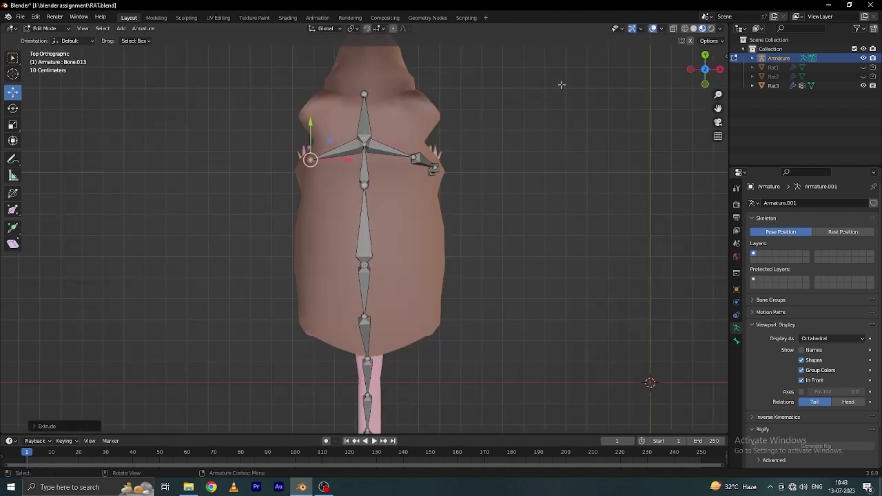
mouse_move(704, 69)
mouse_down()
mouse_move(673, 98)
mouse_move(576, 153)
mouse_up()
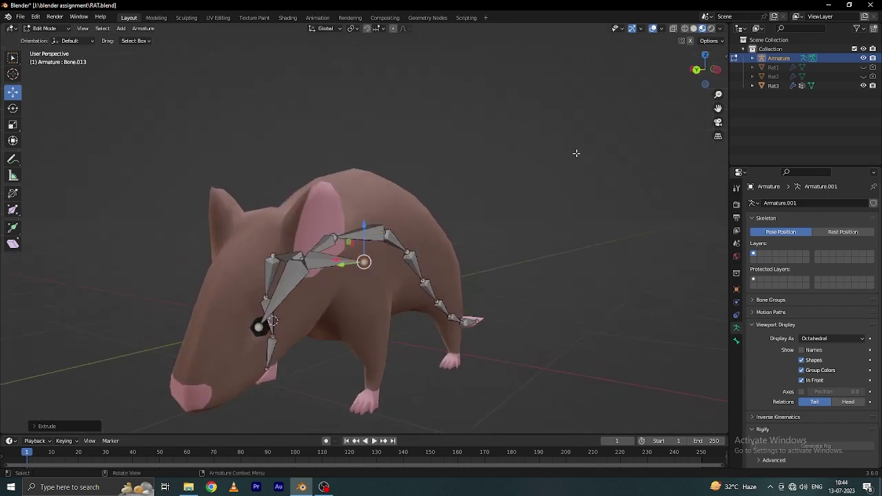
Step: Extrude three leg bones down the other front leg to its foot
key(e)
click(475, 308)
key(e)
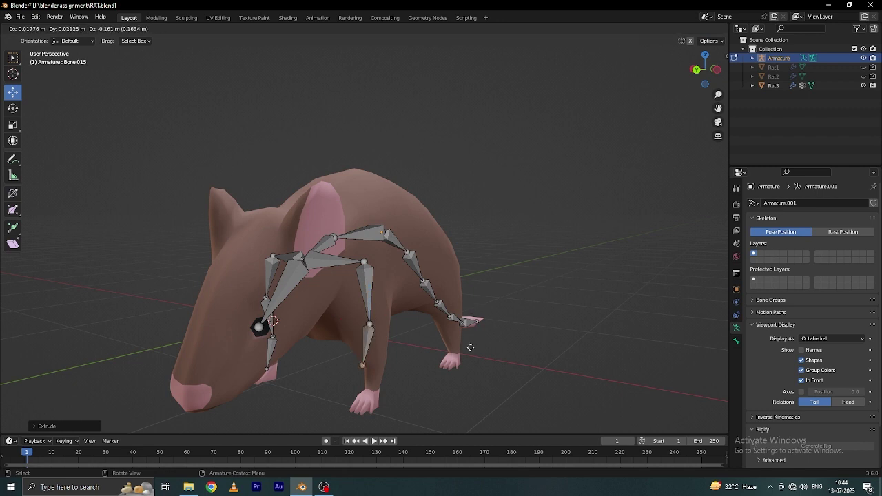
click(481, 341)
key(e)
click(474, 374)
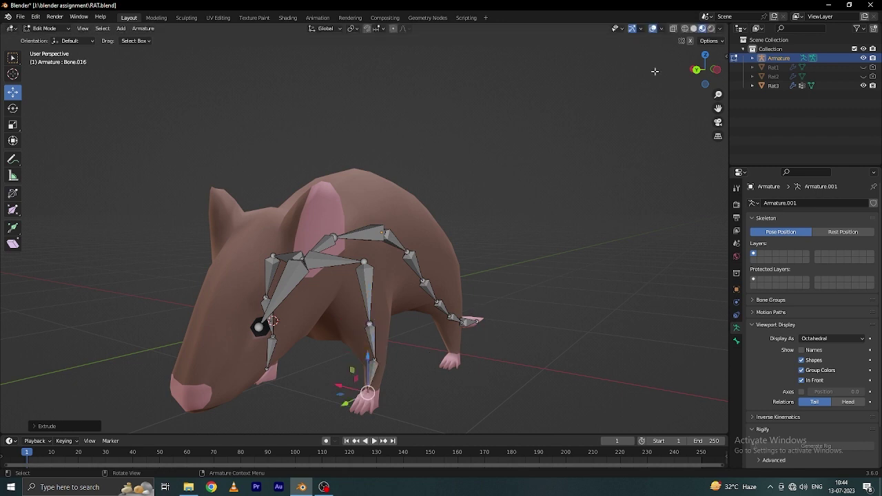
Step: Shift the foot bone and leg joint sideways and vertically into the leg
drag(705, 69, 661, 71)
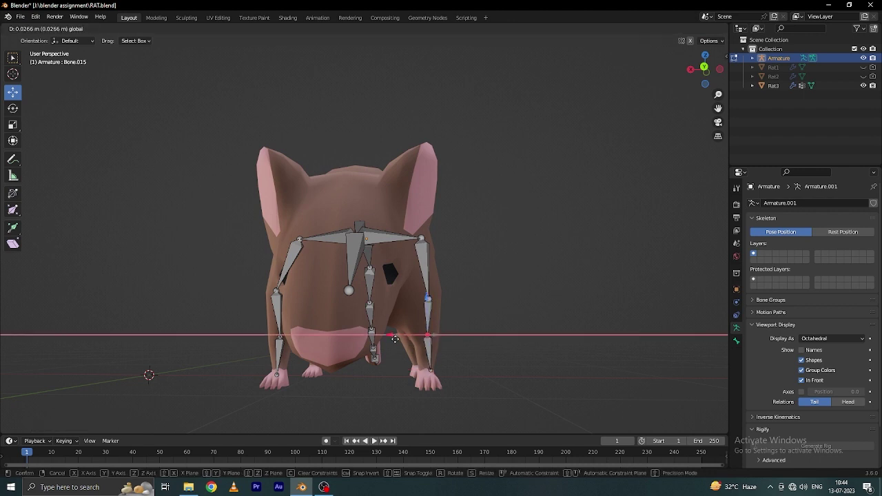
mouse_move(406, 338)
mouse_down()
mouse_move(409, 353)
mouse_move(396, 369)
mouse_up()
click(428, 299)
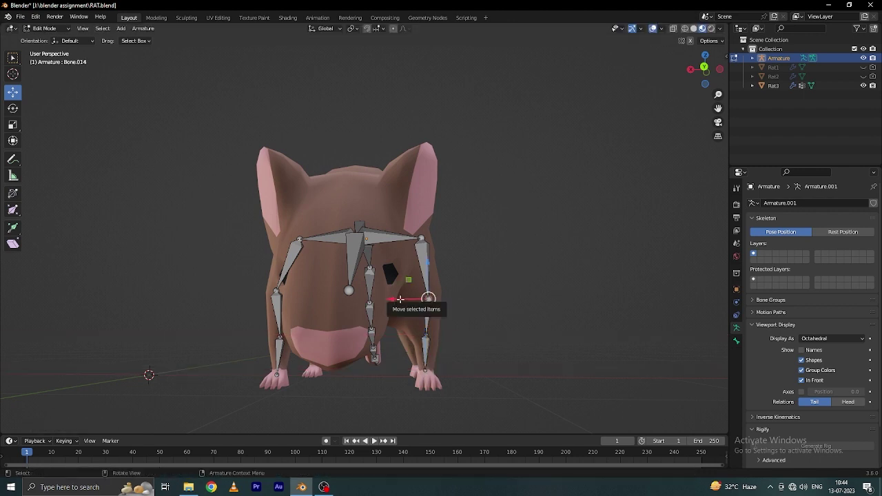
drag(400, 300, 397, 300)
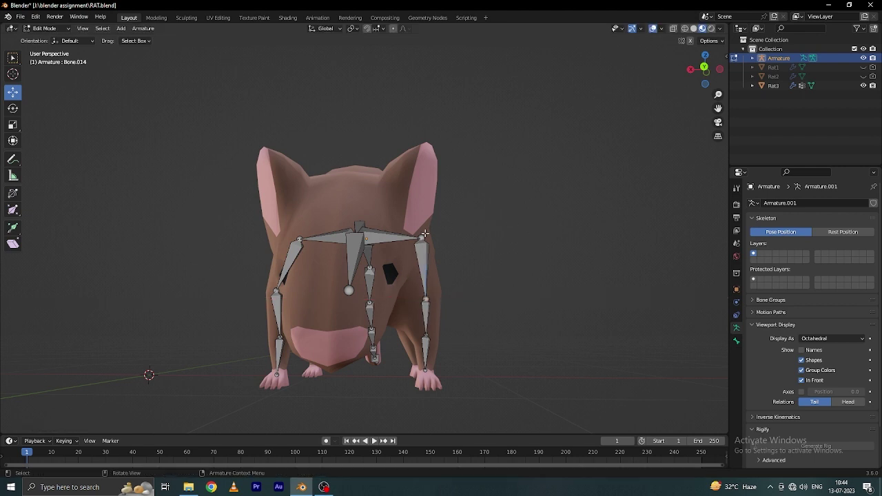
drag(423, 204, 423, 211)
scroll(585, 161, down, 2)
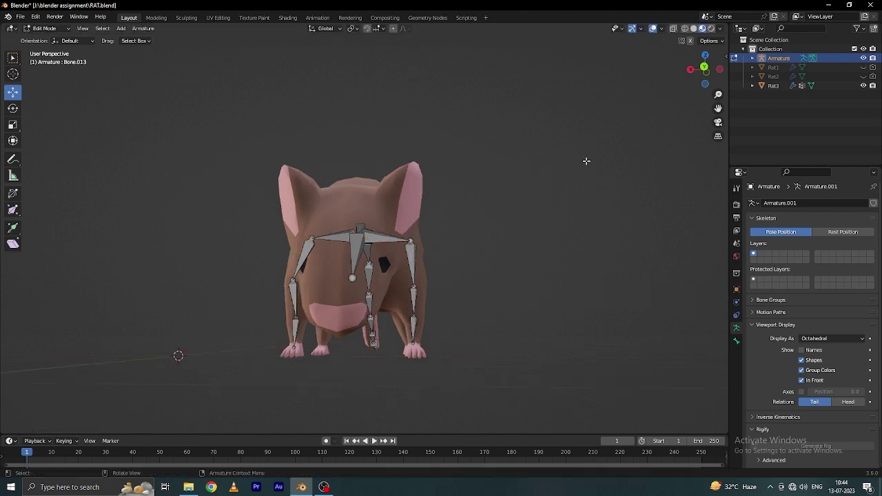
scroll(620, 138, down, 2)
drag(709, 71, 526, 204)
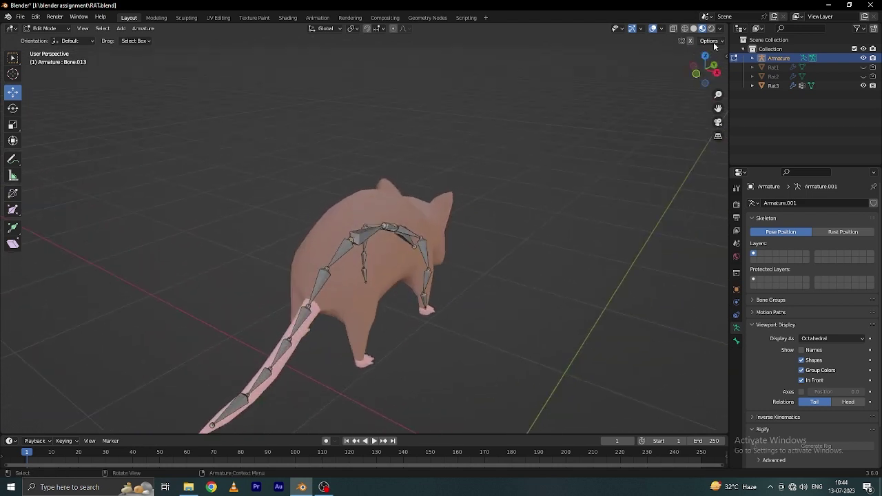
Step: In top view, extrude a hip bone sideways from the lower spine, redoing a misplaced first attempt
drag(692, 54, 697, 62)
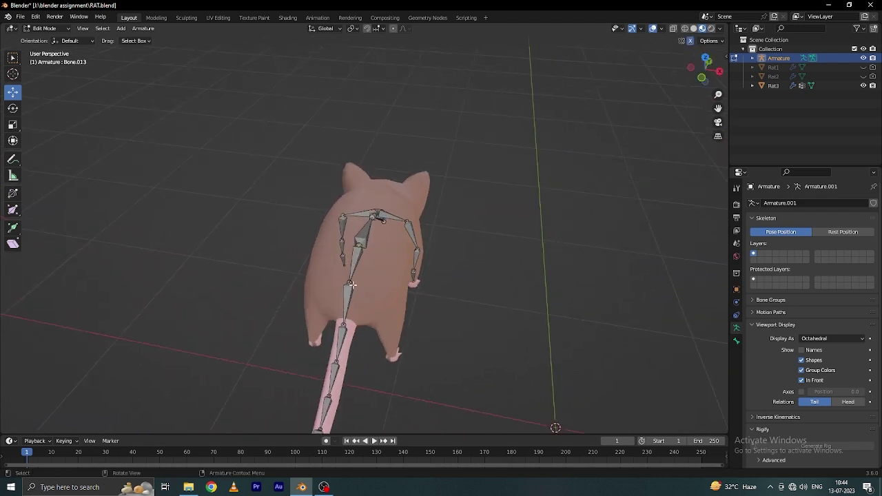
key(KP_7)
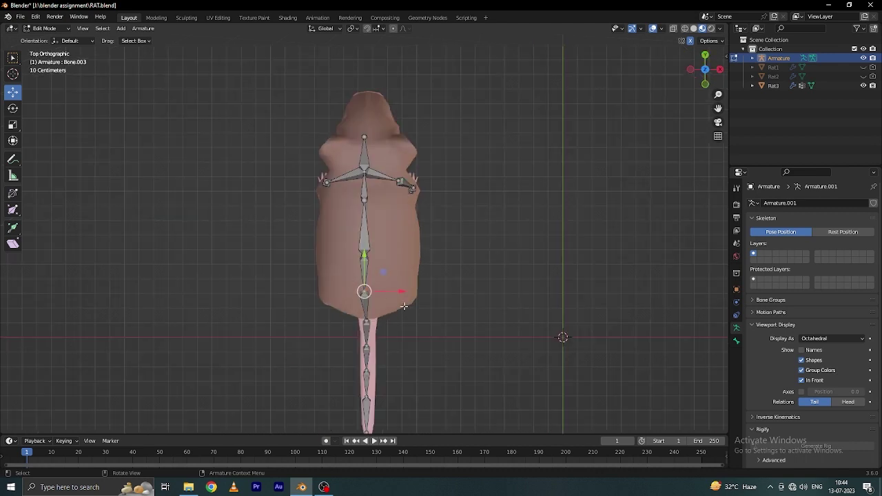
key(e)
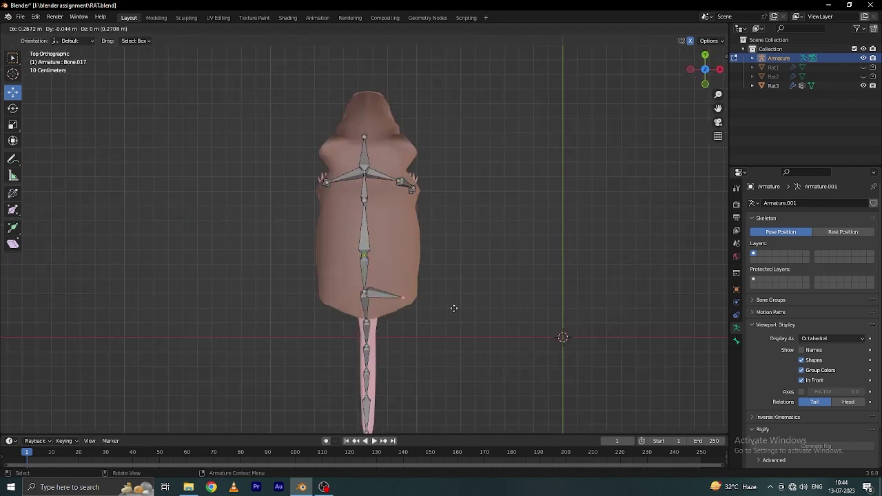
click(458, 308)
drag(705, 69, 699, 79)
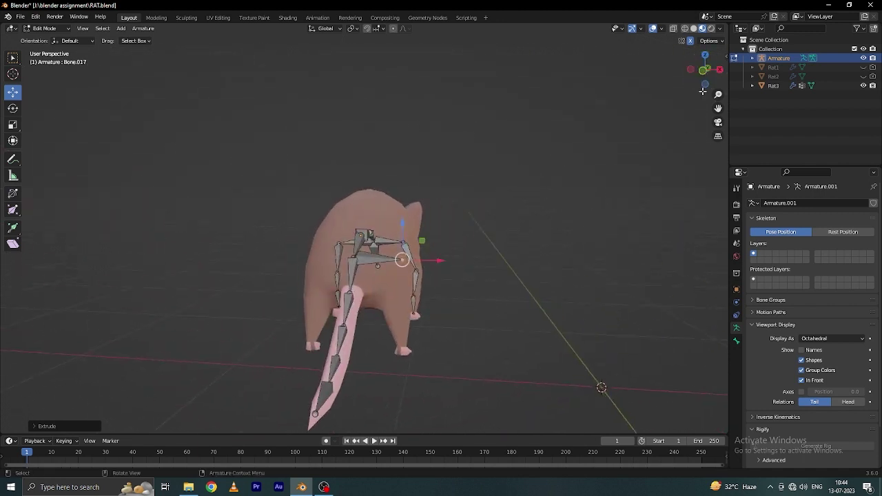
key(ctrl+z)
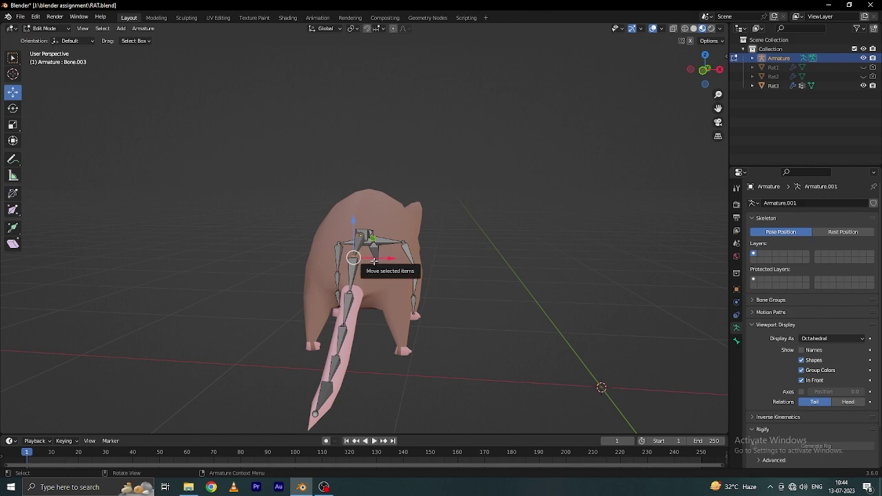
key(KP_7)
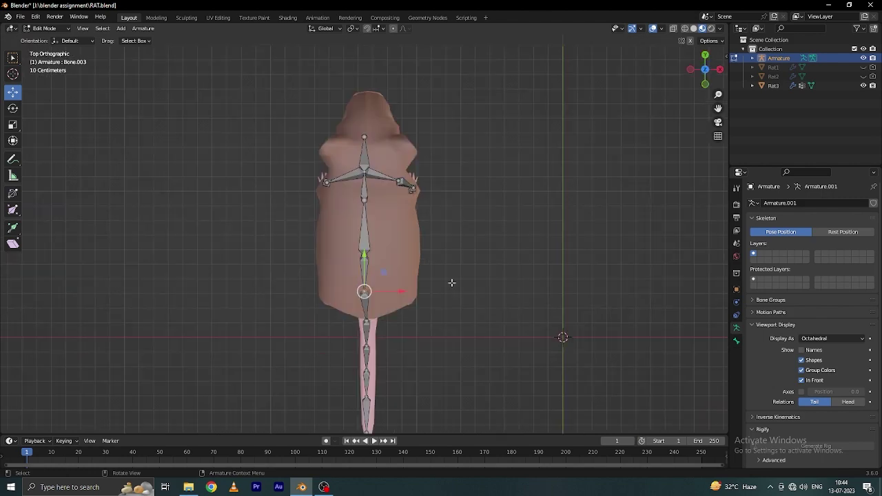
key(e)
click(495, 286)
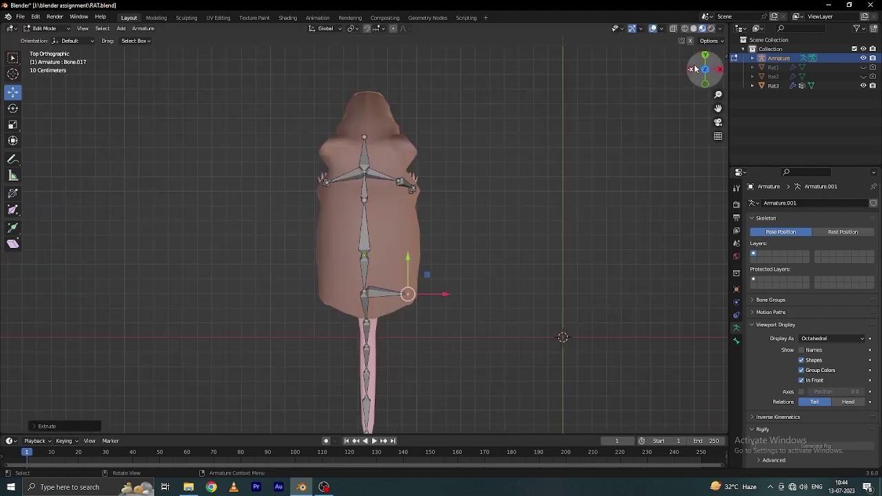
Step: Extrude thigh and shin bones down to the hind foot and lower the knee joint
drag(695, 69, 444, 205)
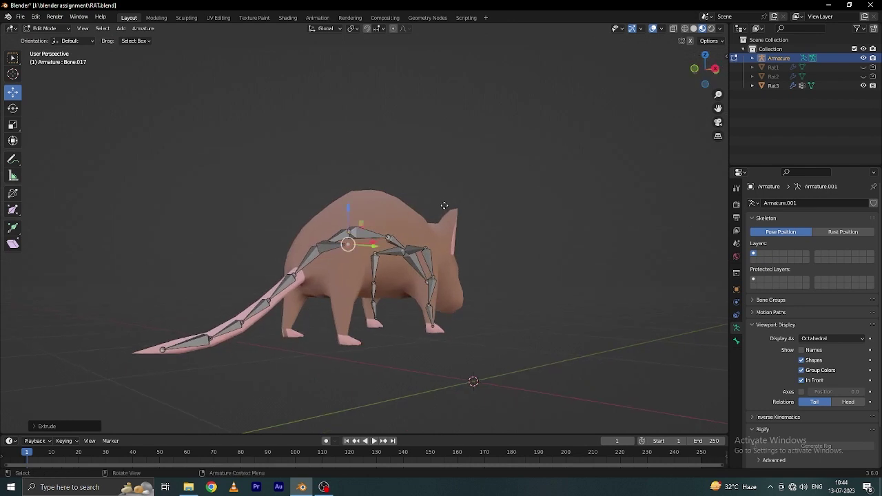
key(e)
click(440, 250)
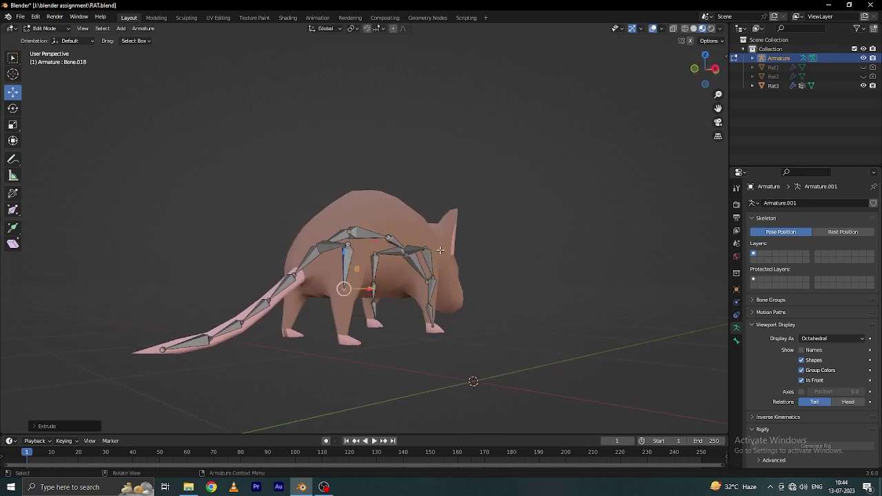
key(e)
click(365, 271)
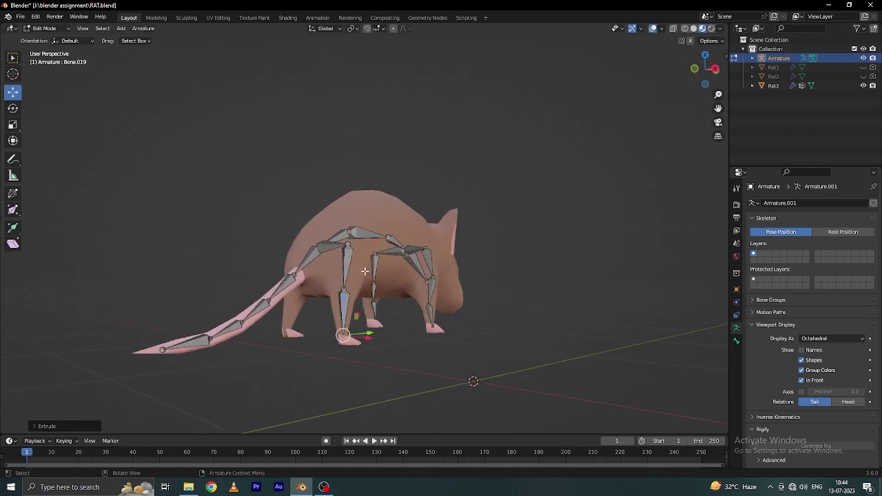
click(347, 245)
drag(349, 206, 345, 312)
click(348, 264)
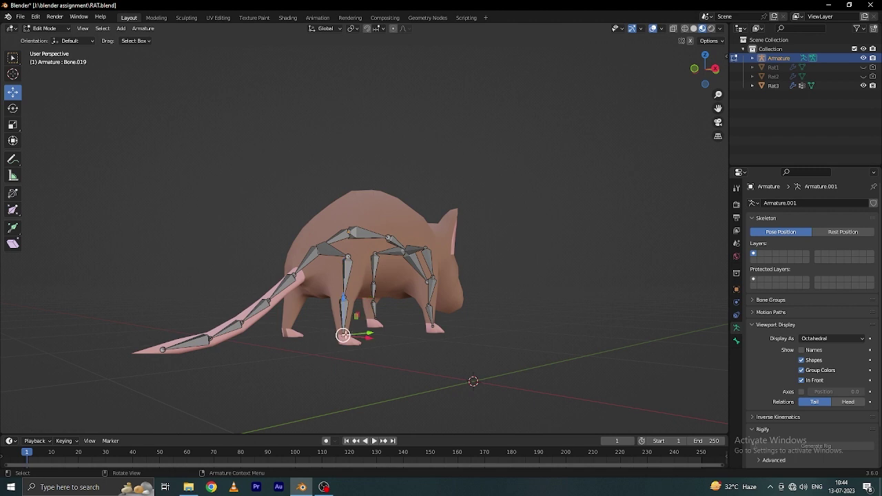
Step: Fine-tune the hind foot bone's tip and knee position from rear angles
drag(704, 66, 468, 281)
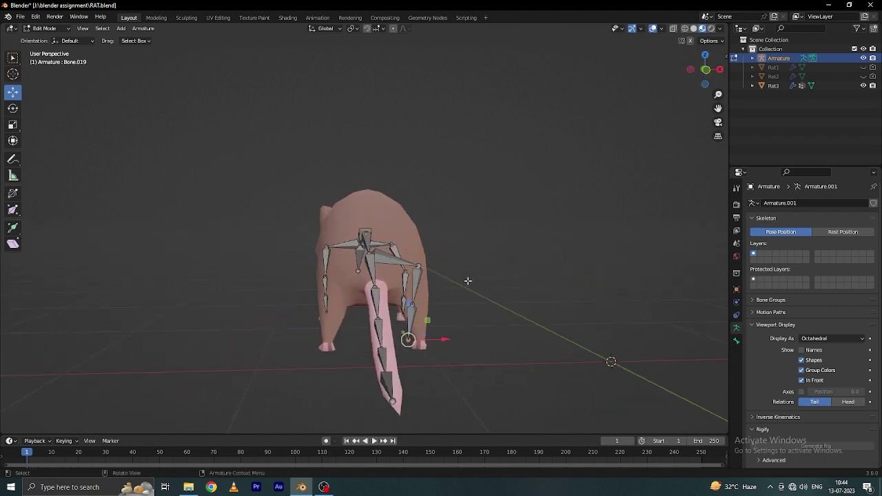
drag(698, 63, 319, 325)
scroll(319, 326, up, 4)
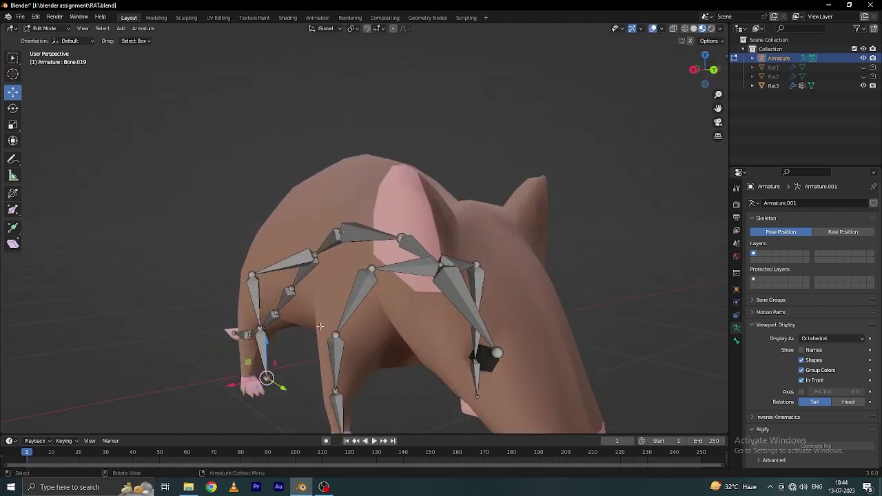
mouse_move(231, 384)
mouse_down()
mouse_move(235, 373)
mouse_move(226, 387)
mouse_up()
click(214, 386)
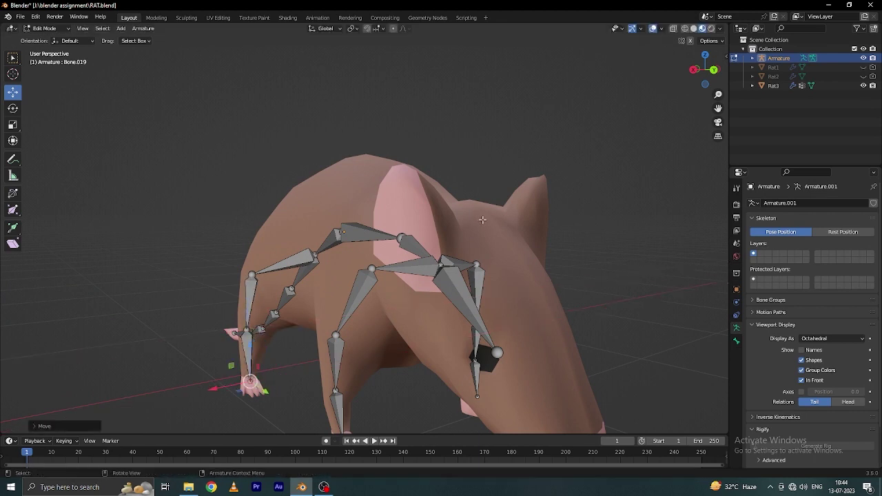
drag(705, 69, 676, 115)
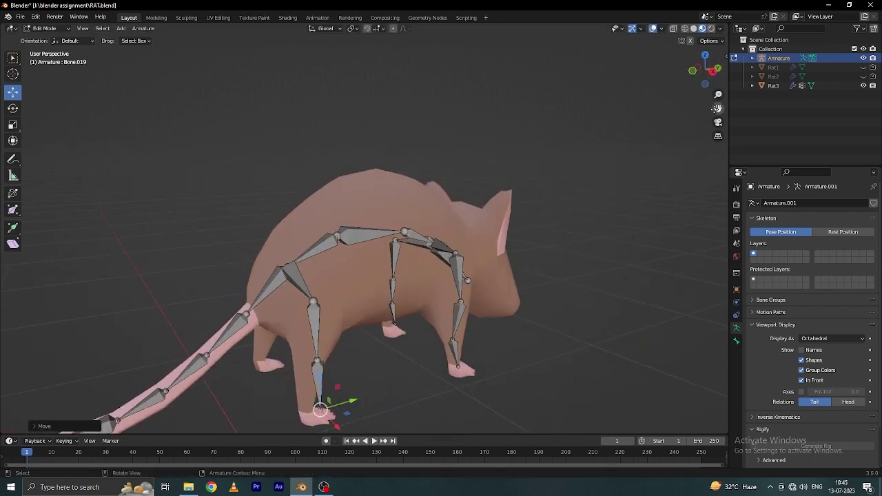
scroll(386, 276, up, 3)
mouse_move(424, 336)
mouse_down()
mouse_move(407, 264)
mouse_move(384, 344)
mouse_move(421, 338)
mouse_up()
click(408, 261)
click(384, 343)
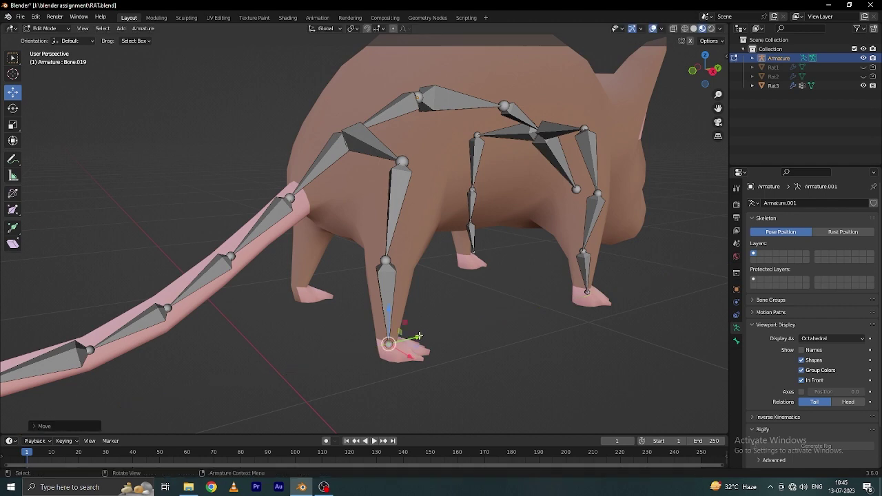
scroll(445, 305, down, 2)
drag(719, 60, 575, 150)
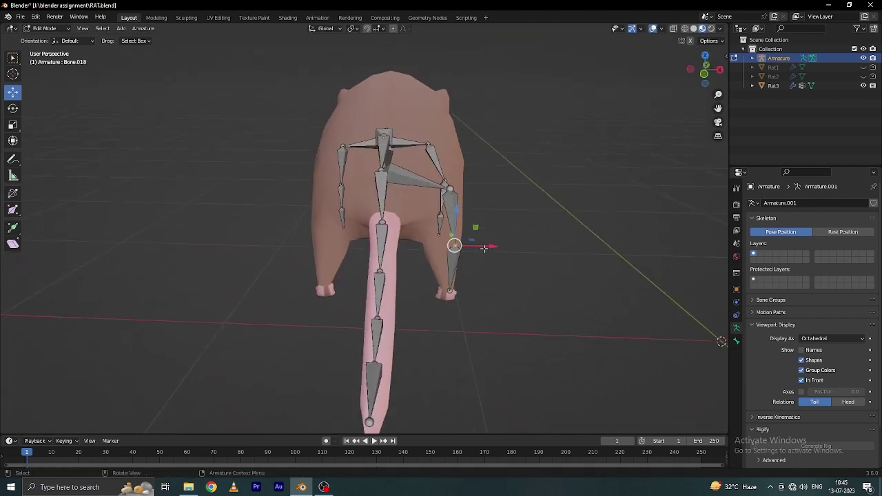
Step: Nudge the knee and hind foot joints sideways into the leg
drag(484, 248, 479, 249)
click(448, 289)
drag(494, 294, 485, 292)
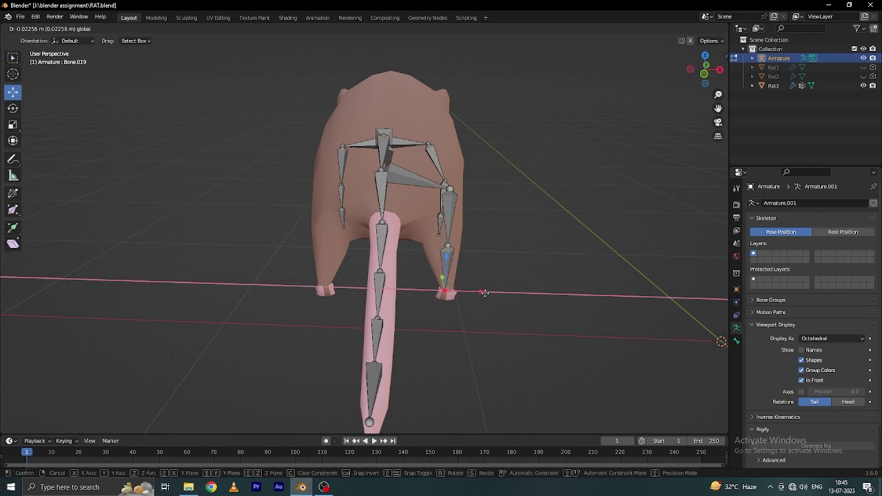
click(489, 292)
Step: Add a hip bone and leg bone on the other side of the spine
click(389, 173)
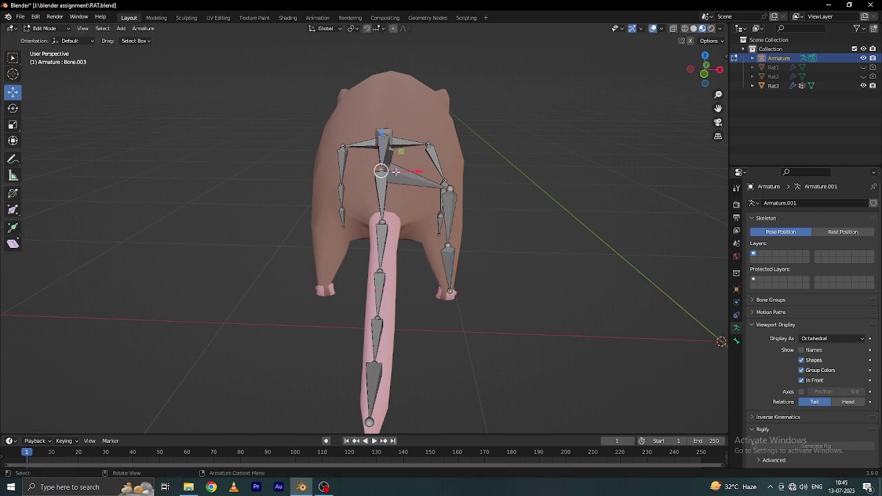
click(348, 174)
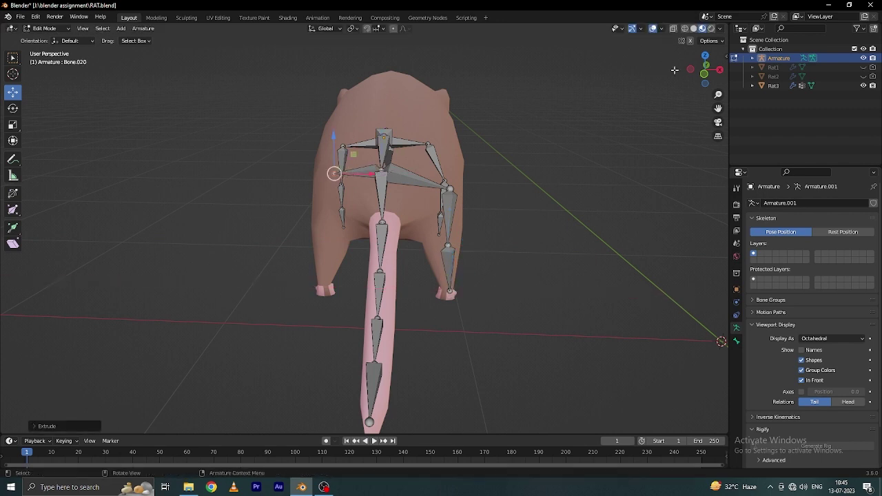
middle_drag(334, 173, 384, 171)
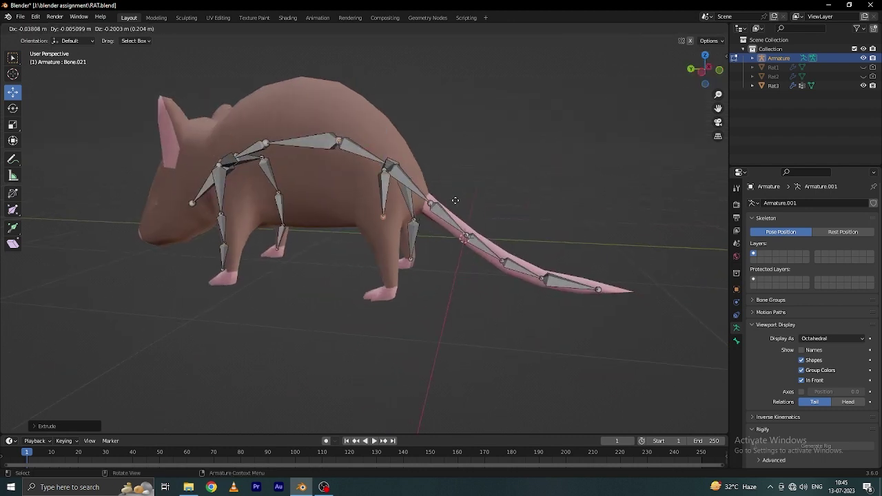
click(455, 200)
key(e)
right_click(464, 260)
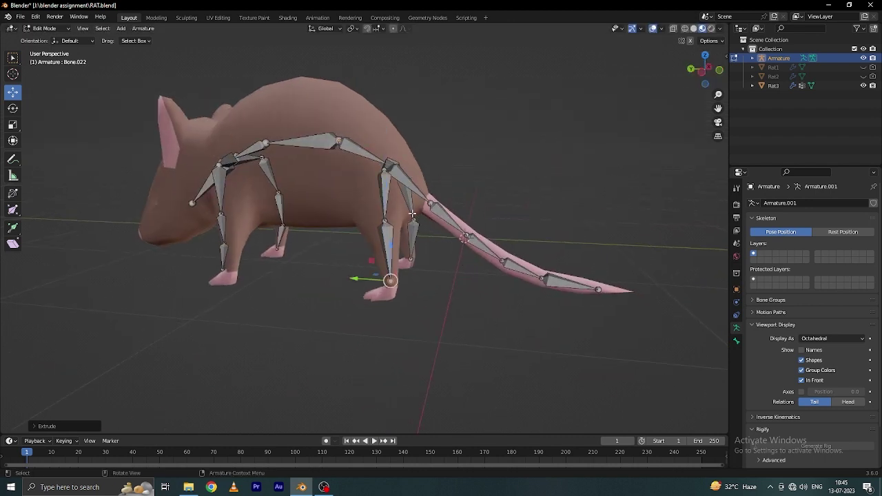
Step: Lower the new knee joint and slide the foot joint into the hind leg
click(384, 169)
drag(388, 132, 387, 207)
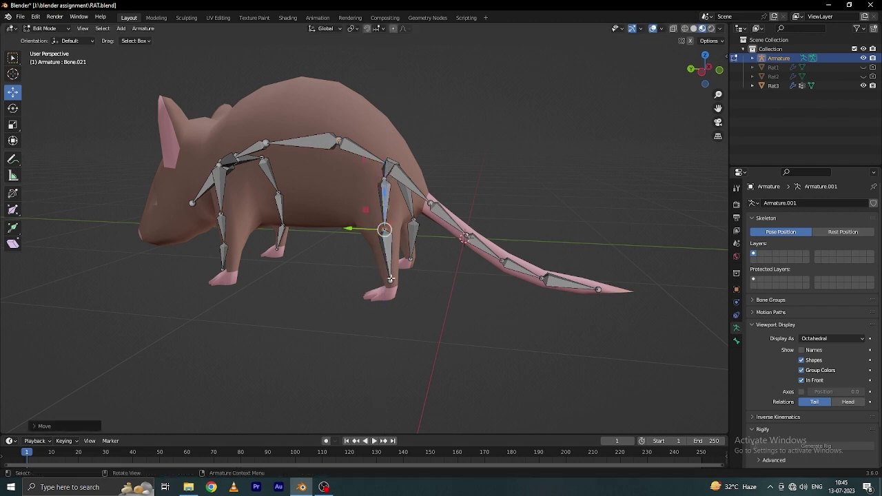
click(390, 282)
drag(390, 249, 390, 255)
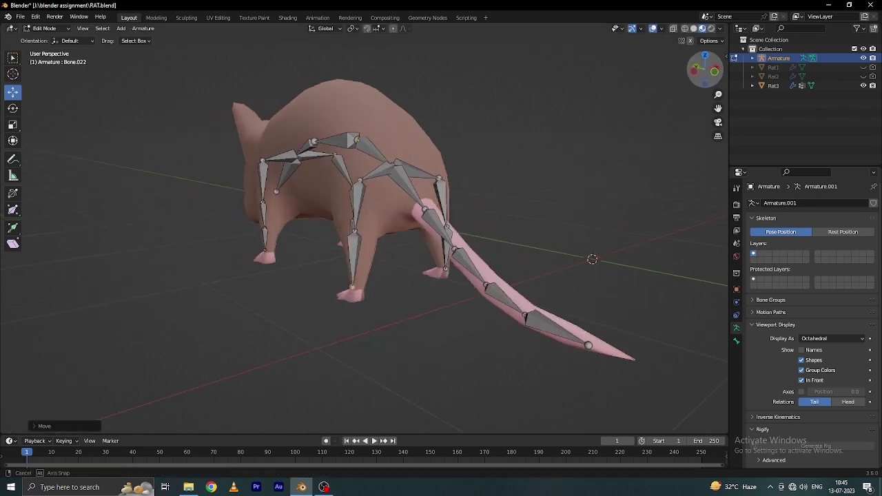
drag(720, 78, 419, 284)
drag(361, 276, 366, 275)
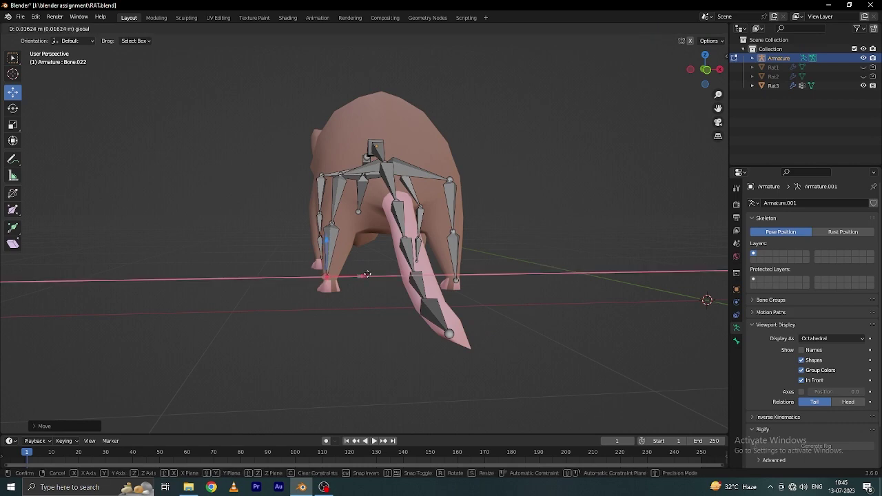
click(372, 273)
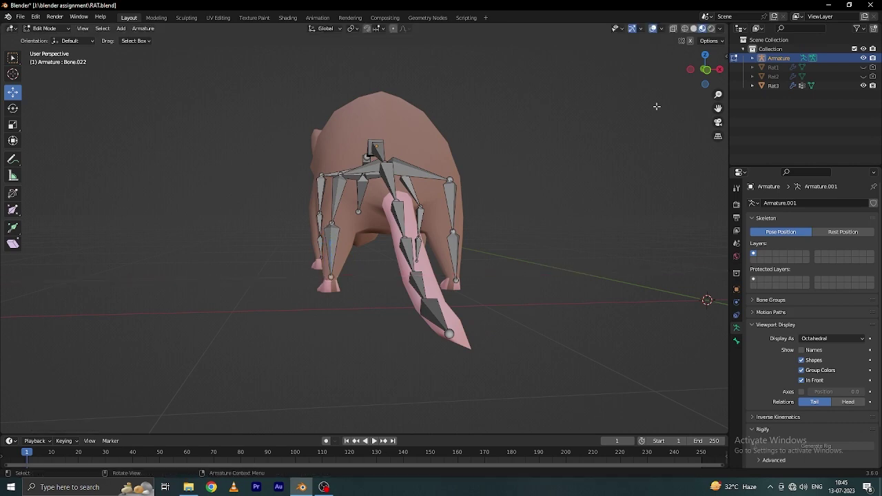
Step: Shift the leg and foot joints along the body to sit inside the paw
drag(706, 69, 566, 147)
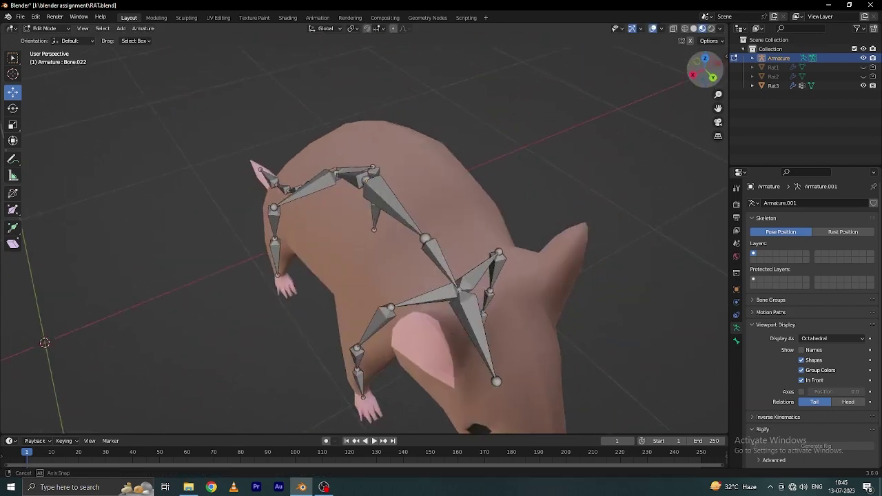
drag(338, 246, 348, 246)
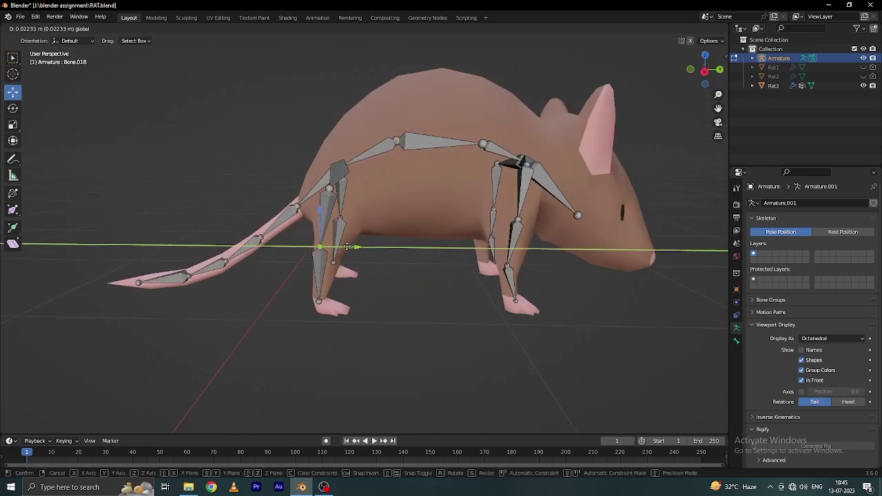
click(318, 302)
drag(353, 303, 360, 301)
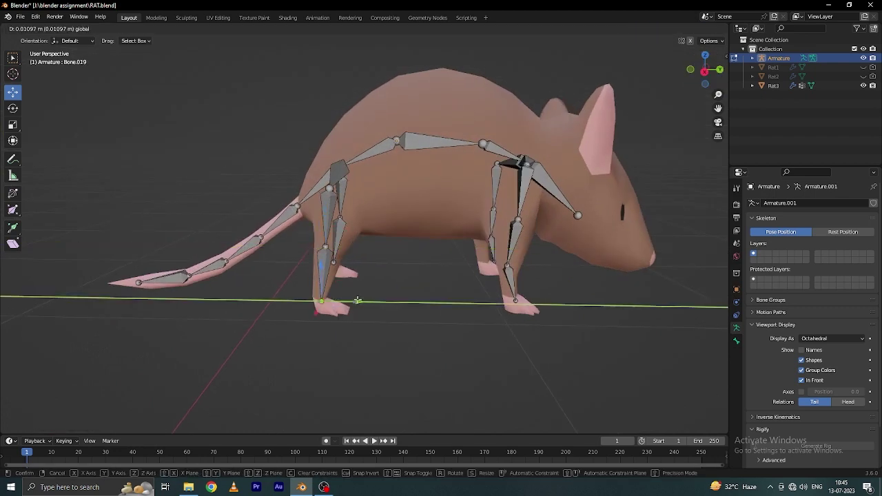
click(348, 190)
scroll(611, 98, down, 3)
drag(704, 70, 707, 61)
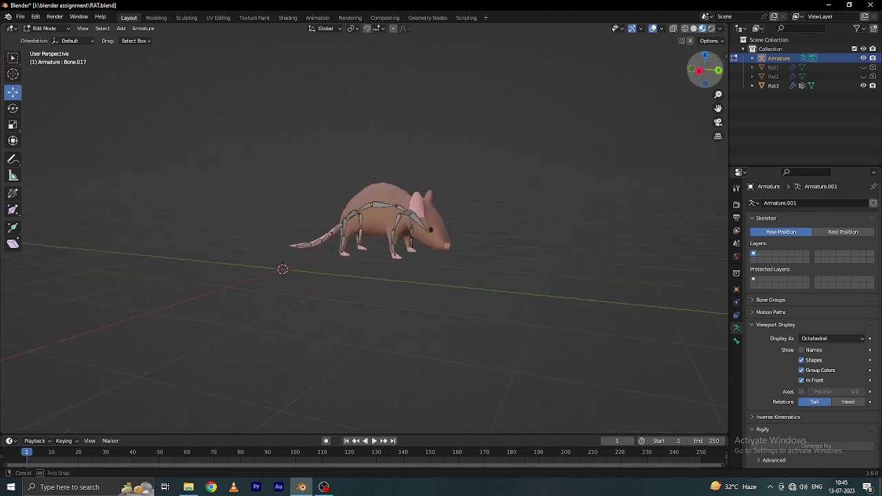
Step: Save the rat file and switch to Object Mode
key(ctrl+s)
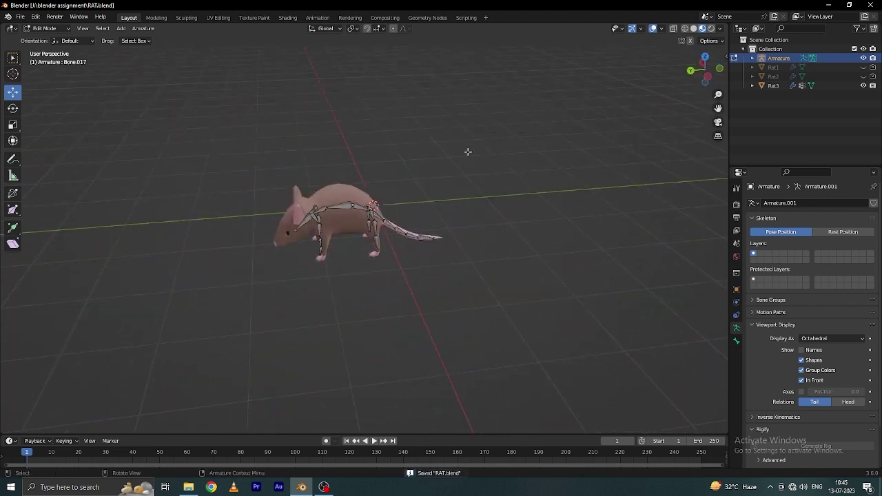
click(47, 29)
click(41, 31)
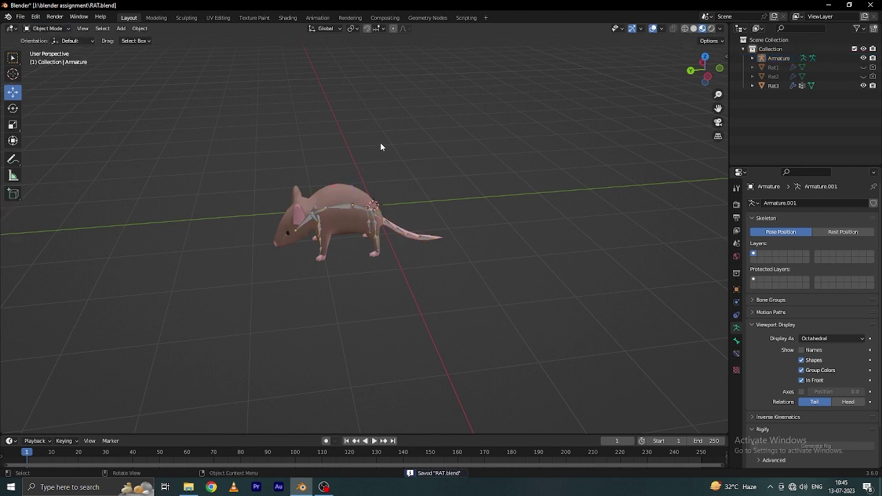
Step: Parent the Rat3 mesh to the armature with automatic weights, then enter Pose Mode
scroll(380, 143, up, 3)
click(328, 140)
shift+click(330, 177)
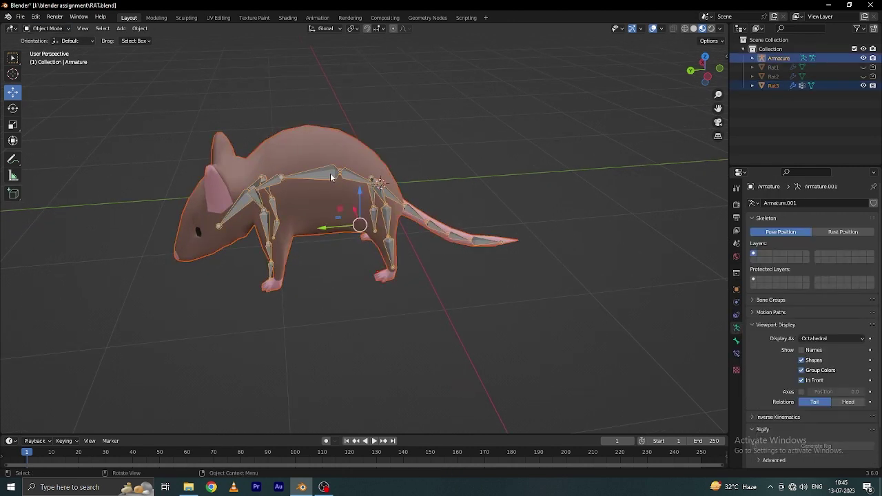
key(ctrl+p)
click(326, 174)
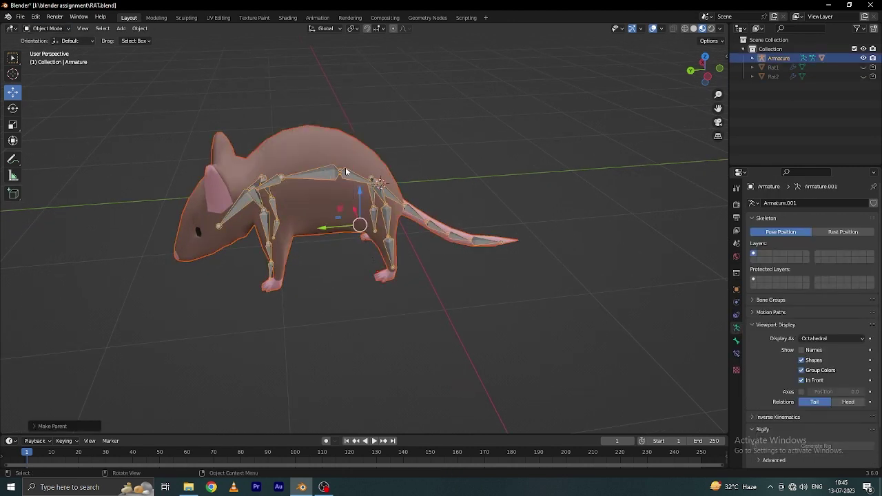
click(291, 185)
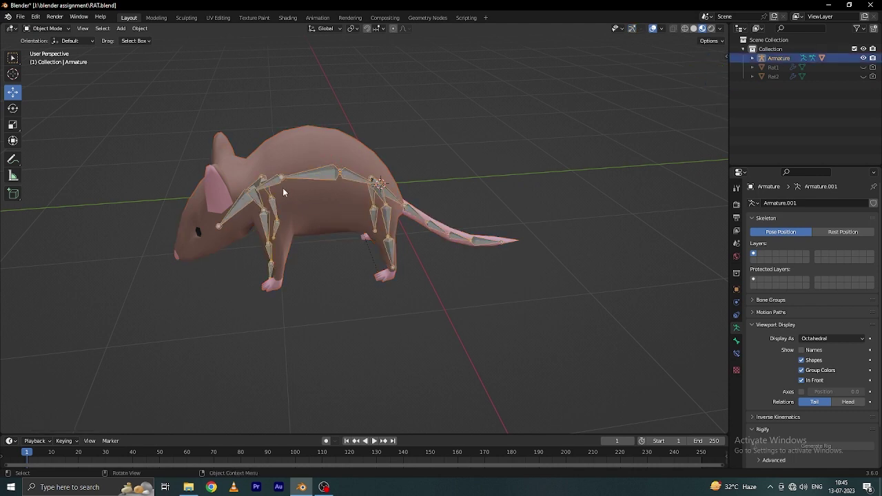
click(37, 31)
click(42, 61)
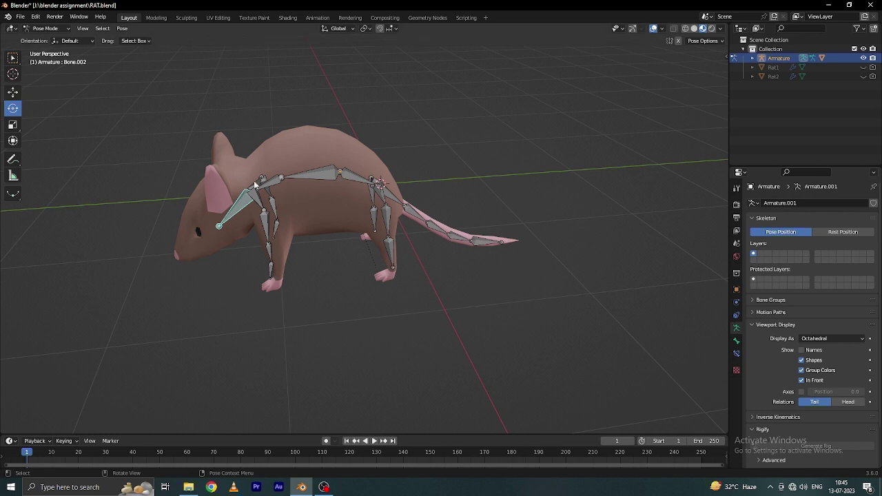
Step: Tilt the head bone up and rotate a hind-leg bone around the X axis
scroll(368, 144, down, 5)
scroll(398, 151, up, 4)
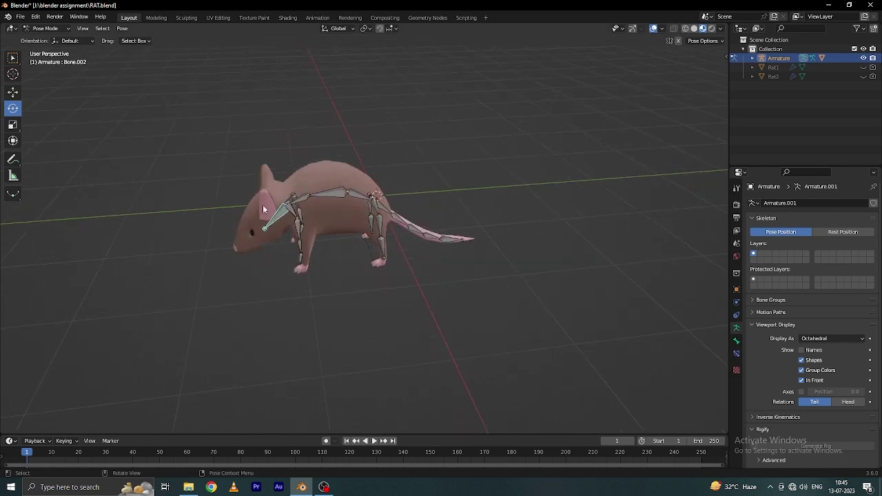
scroll(615, 62, down, 3)
click(632, 28)
scroll(319, 184, up, 4)
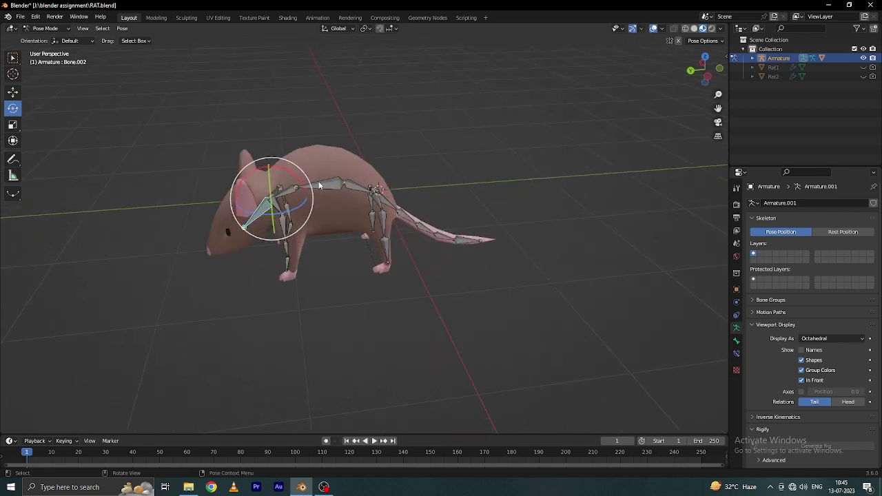
drag(278, 168, 270, 172)
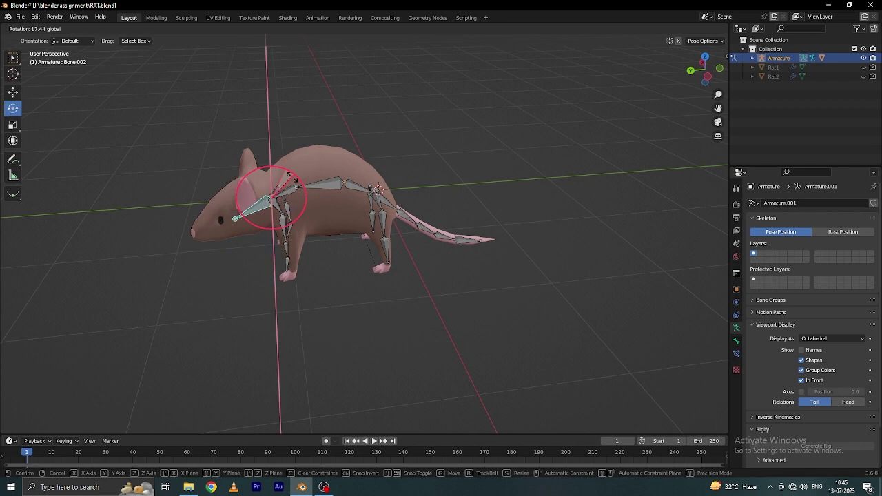
click(379, 222)
key(r)
key(x)
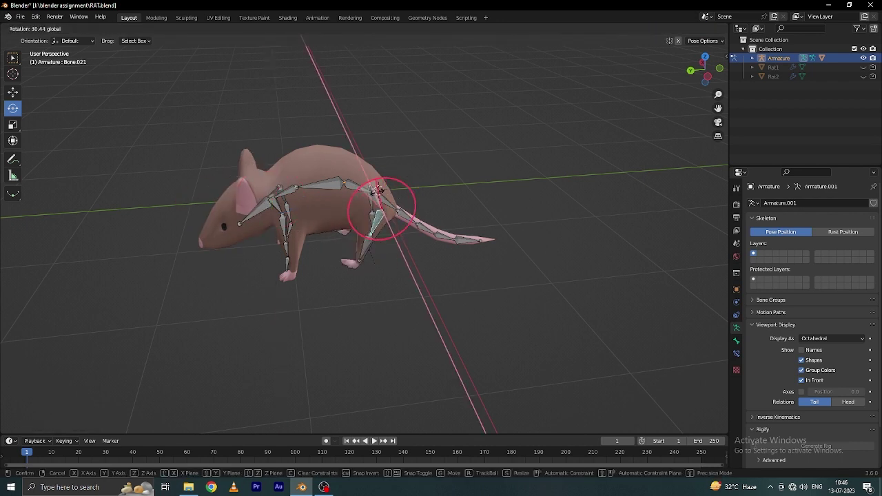
click(416, 195)
Step: Test-swing the tail and a front leg, undoing both poses
mouse_move(502, 172)
middle_down()
mouse_move(712, 399)
mouse_move(413, 178)
middle_up()
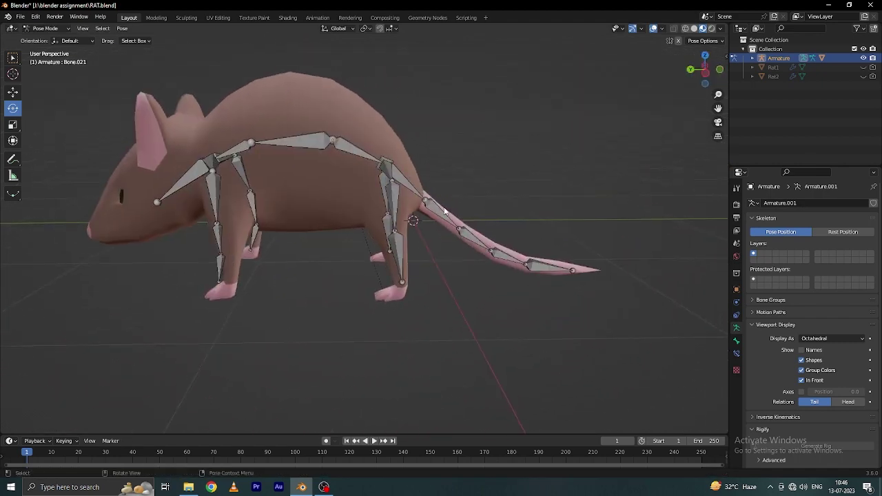
click(413, 178)
drag(414, 178, 264, 208)
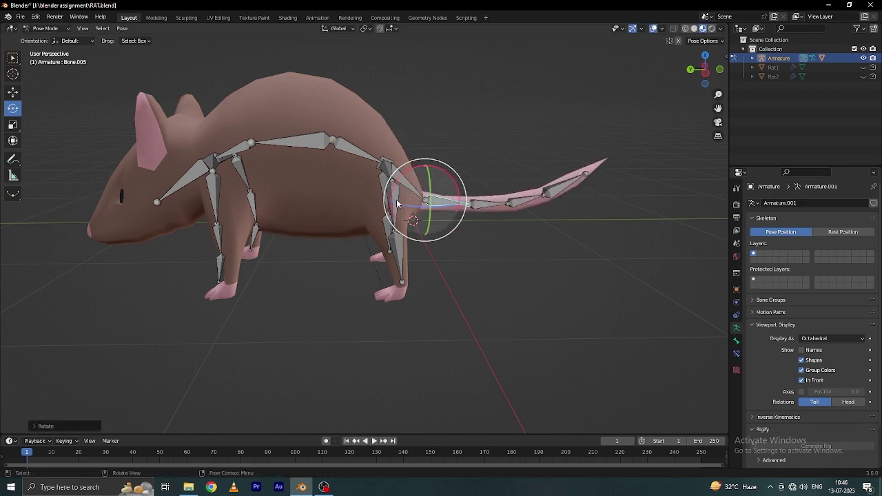
key(ctrl+z)
click(219, 189)
drag(220, 189, 245, 171)
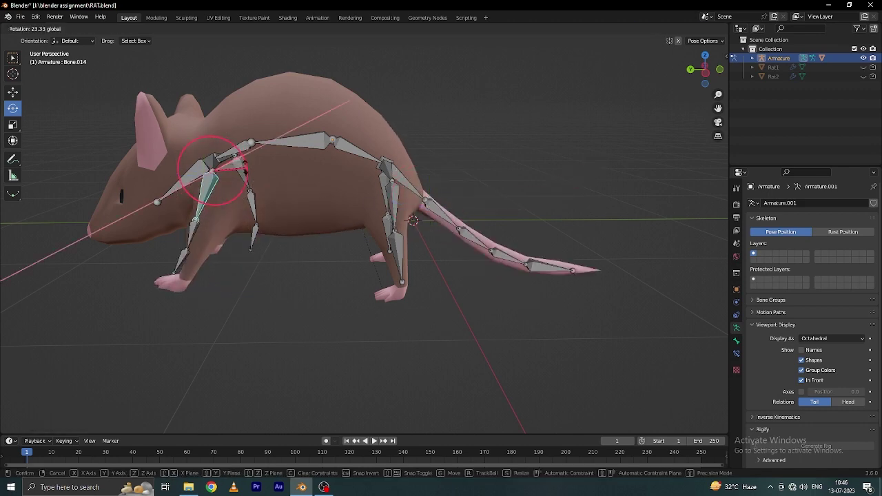
key(ctrl+z)
click(455, 111)
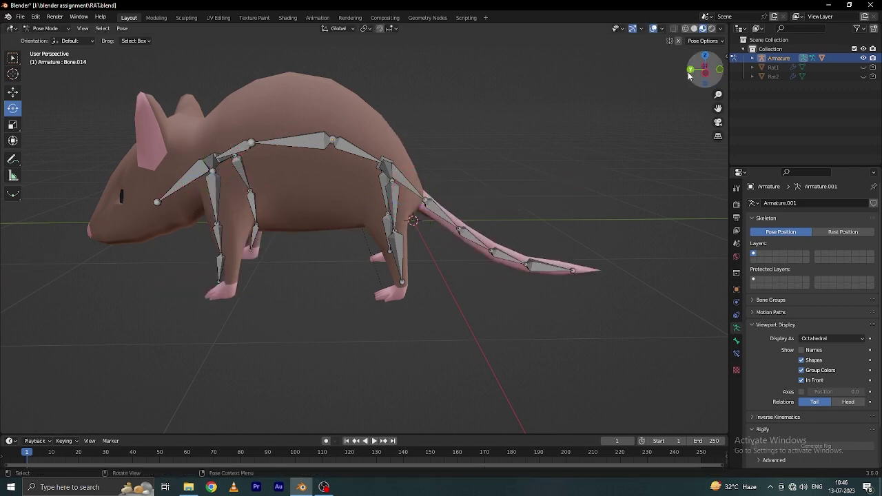
Step: Inspect the front-leg bones, deselect all, and return to Object Mode
drag(689, 76, 696, 82)
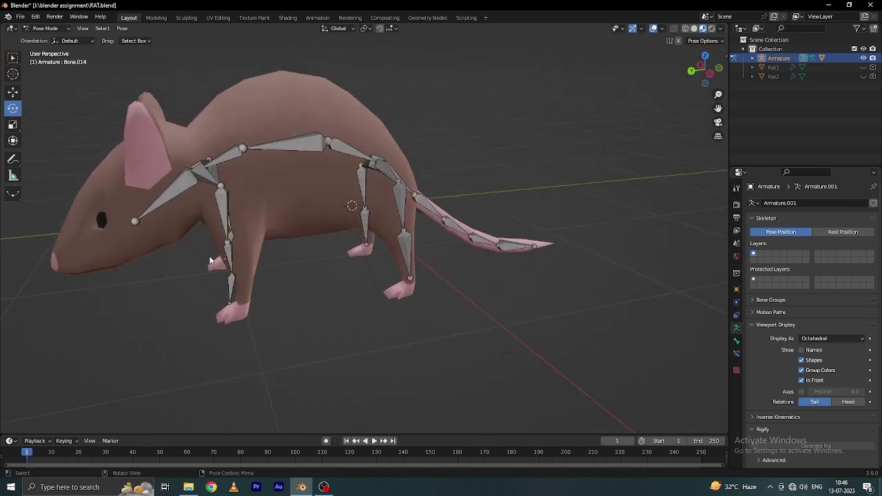
click(232, 260)
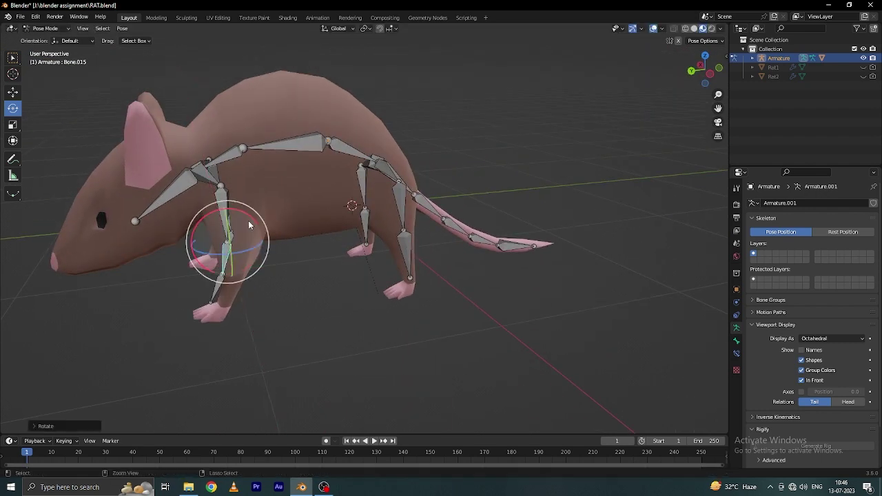
click(549, 90)
scroll(494, 128, down, 3)
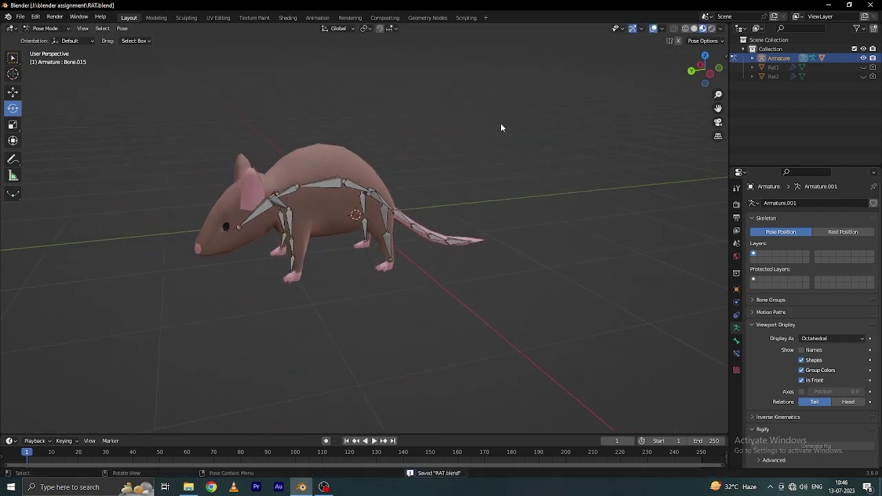
mouse_move(703, 69)
mouse_down()
mouse_move(689, 76)
mouse_move(703, 68)
mouse_up()
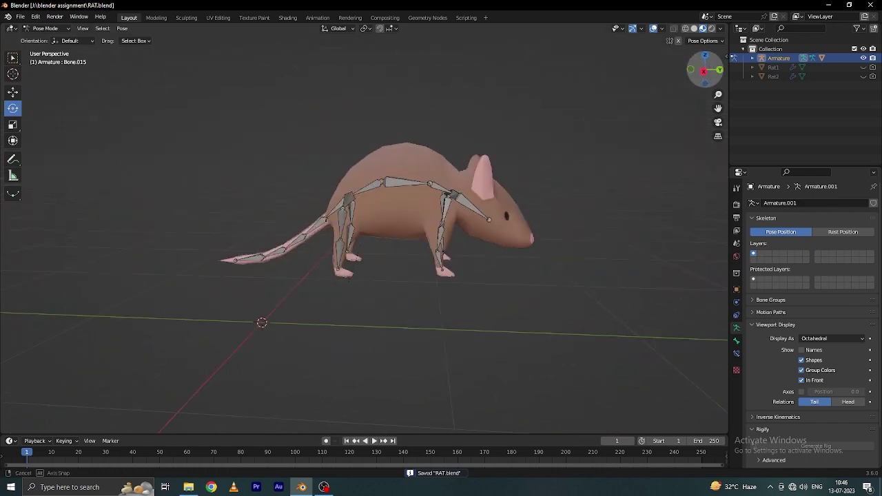
scroll(575, 180, up, 3)
click(494, 279)
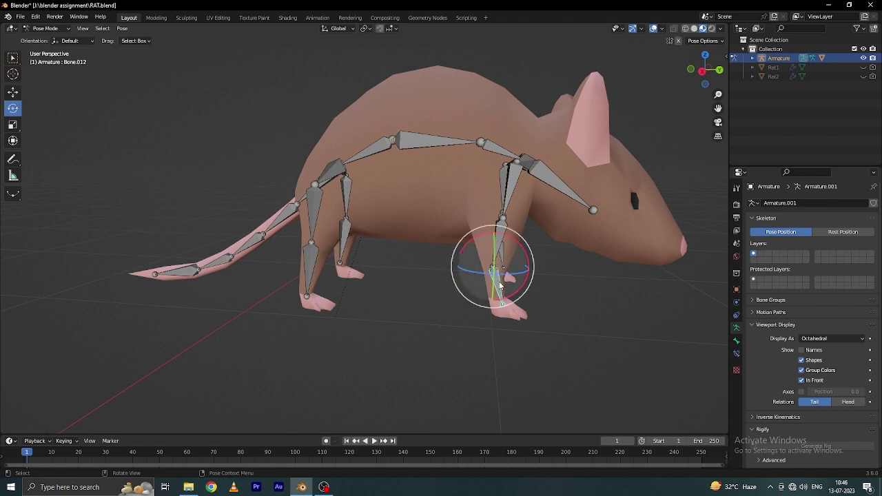
click(505, 220)
click(499, 238)
scroll(522, 188, down, 3)
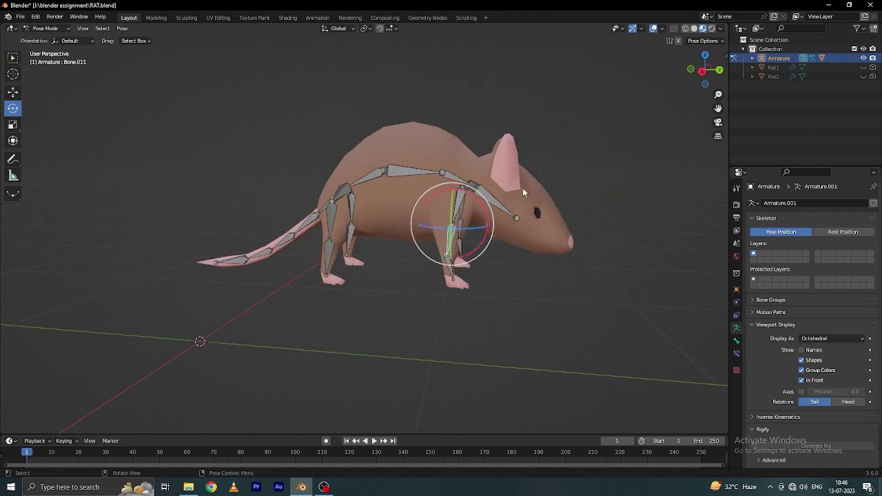
click(434, 135)
key(ctrl+Tab)
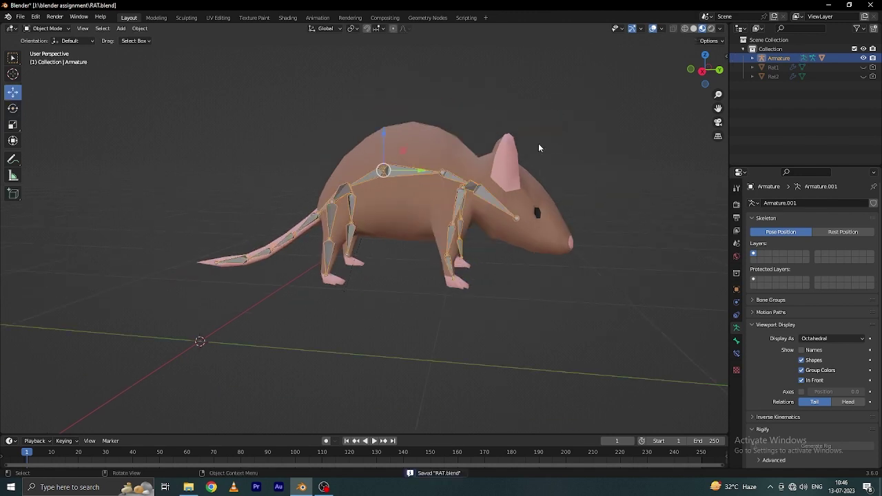
scroll(538, 148, down, 3)
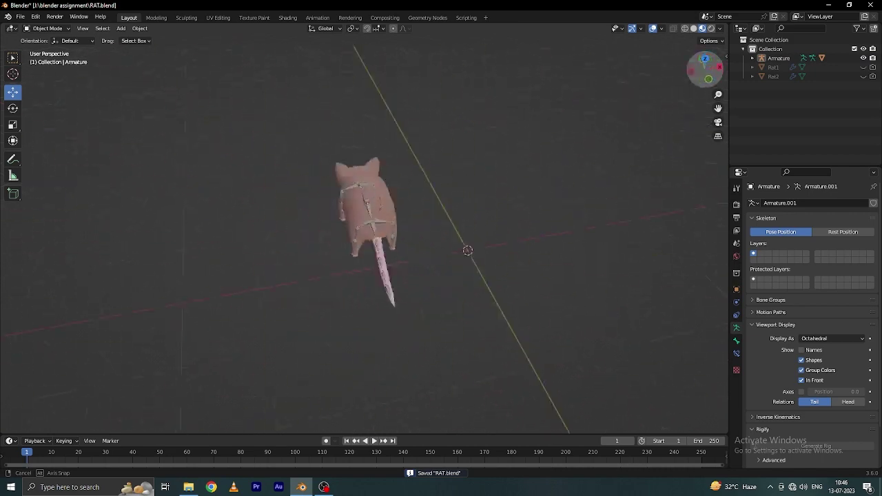